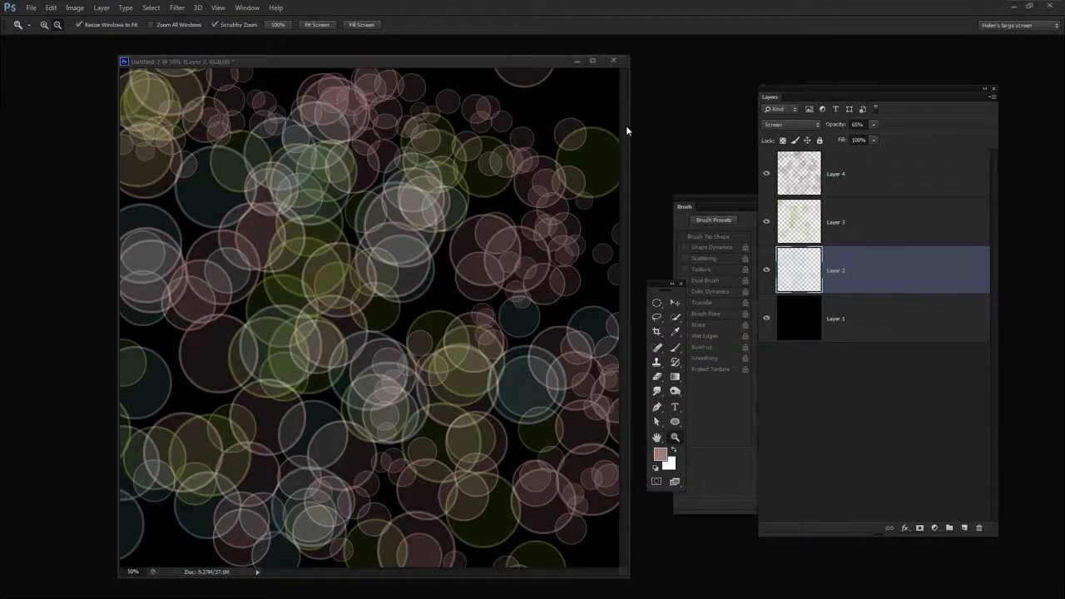
Step: Create a new 1800 x 1800 pixel RGB document at 300 pixels/inch with transparent background contents
drag(433, 65, 328, 57)
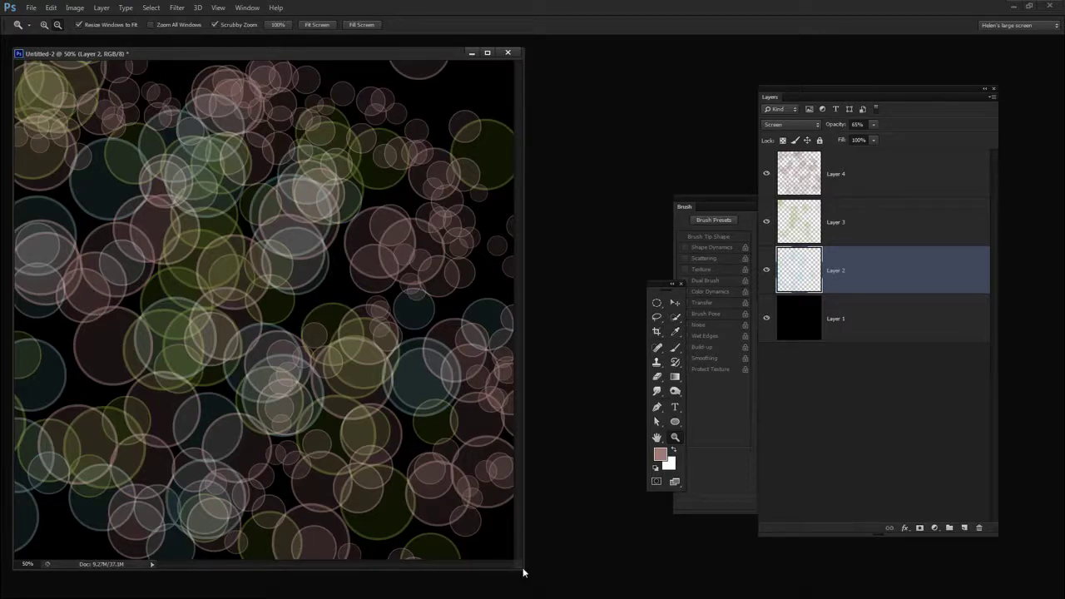
click(31, 9)
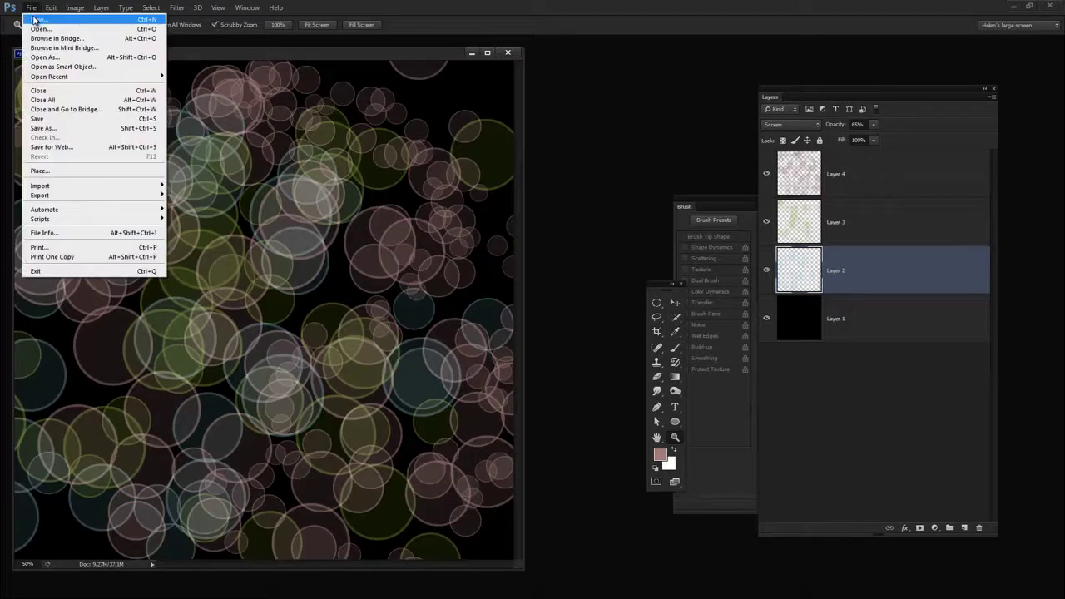
click(34, 19)
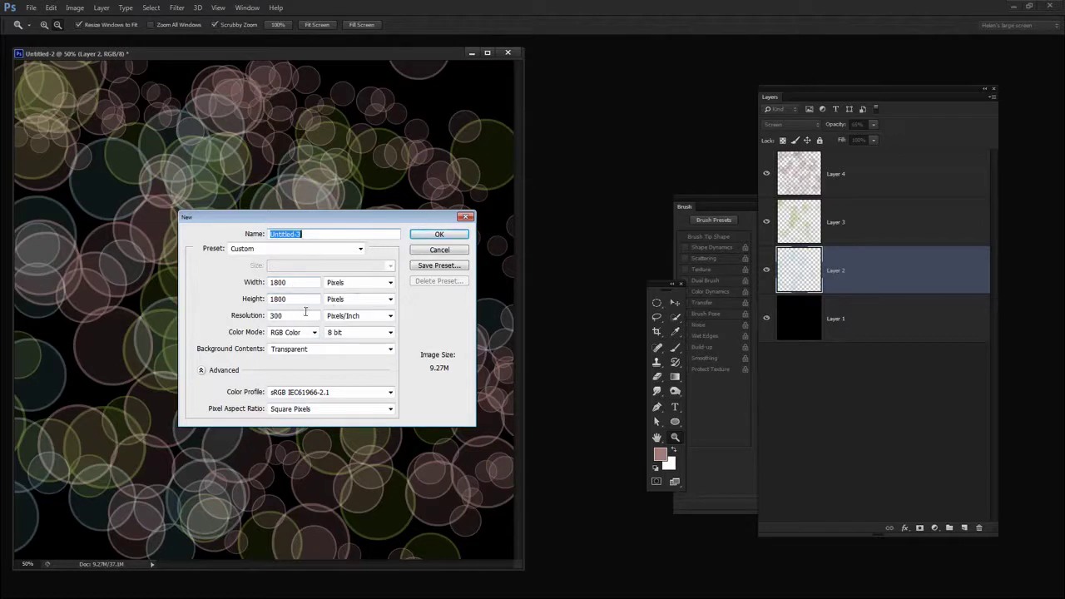
click(434, 238)
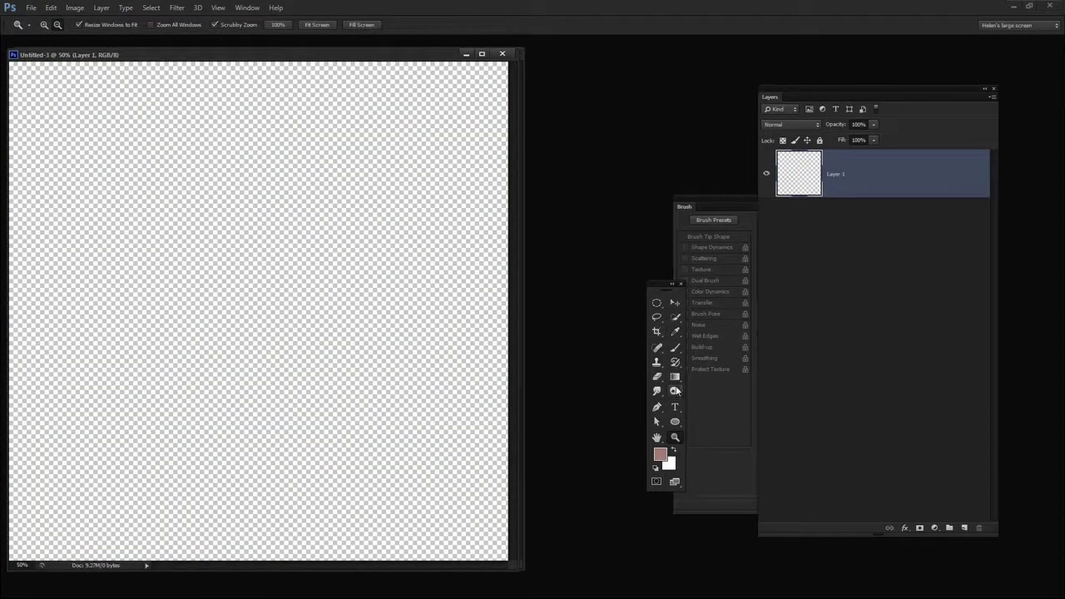
Step: Set up the Ellipse tool in Shape mode with a light grey fill
click(674, 422)
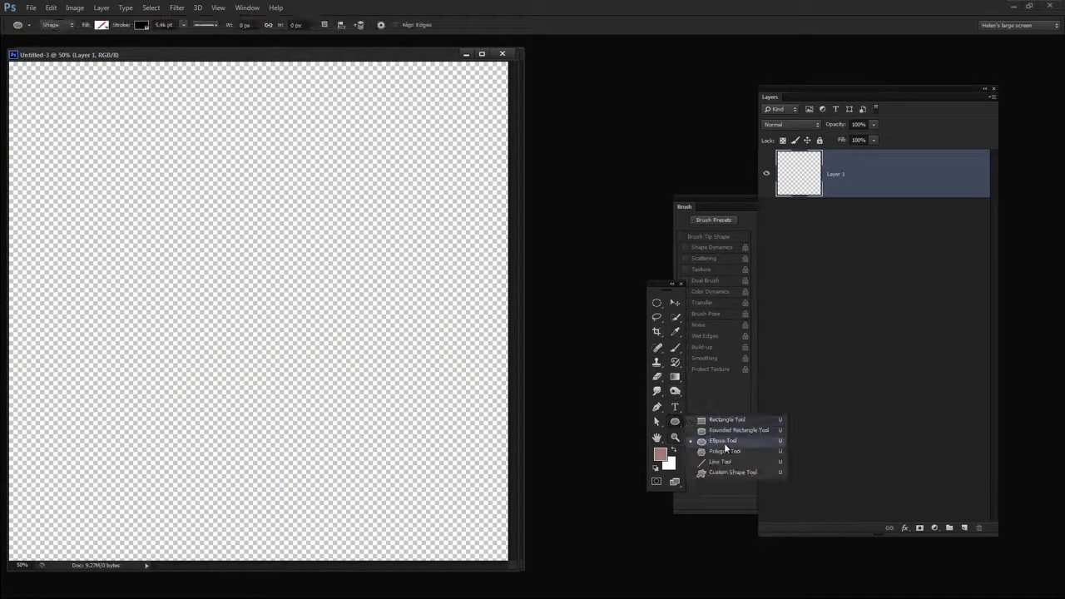
click(724, 445)
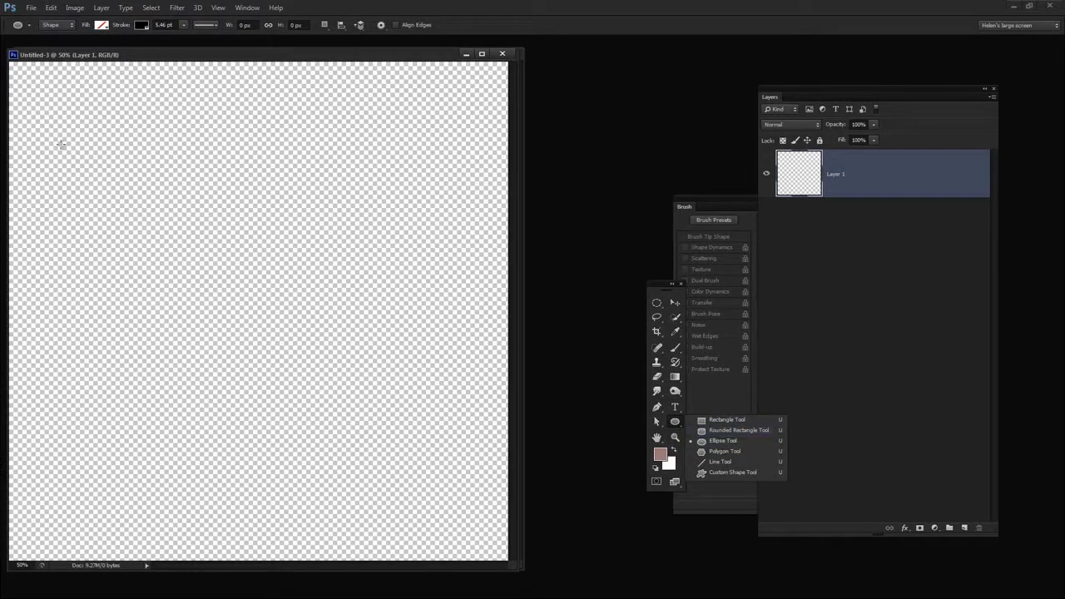
click(55, 25)
click(54, 38)
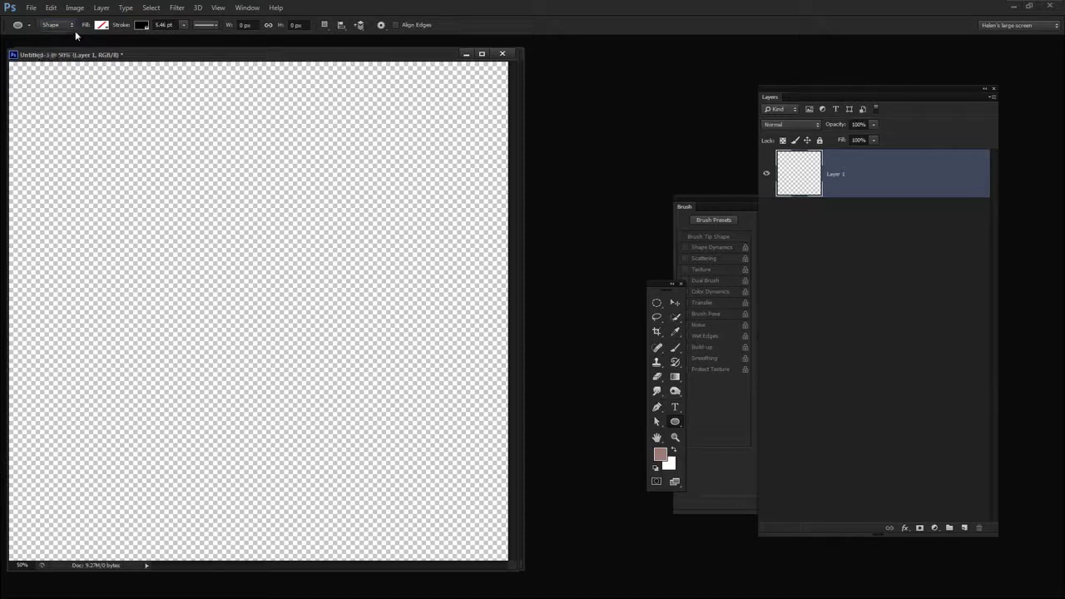
click(102, 25)
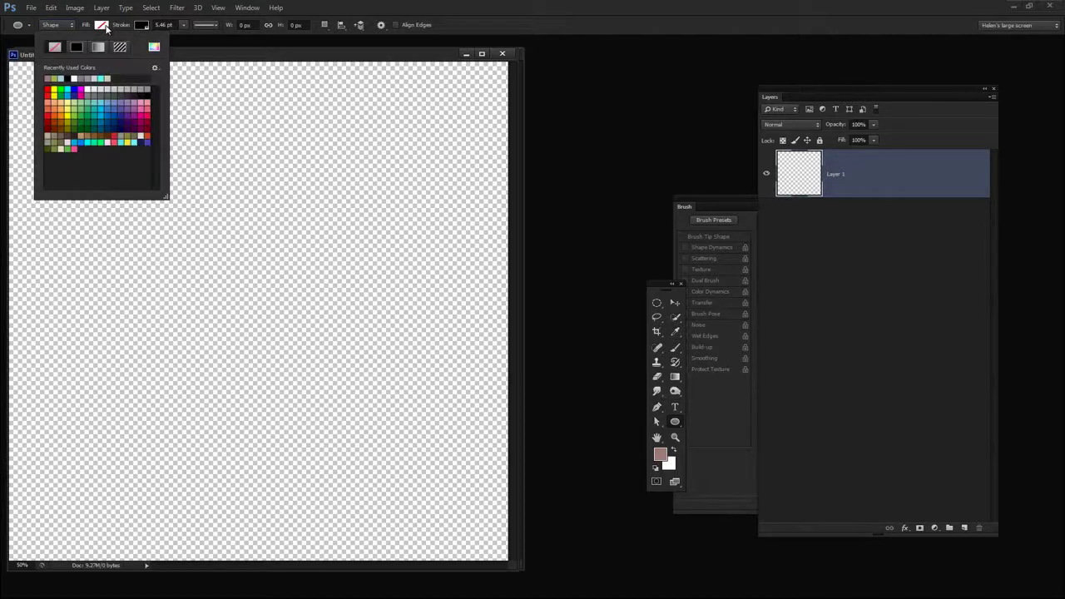
click(128, 87)
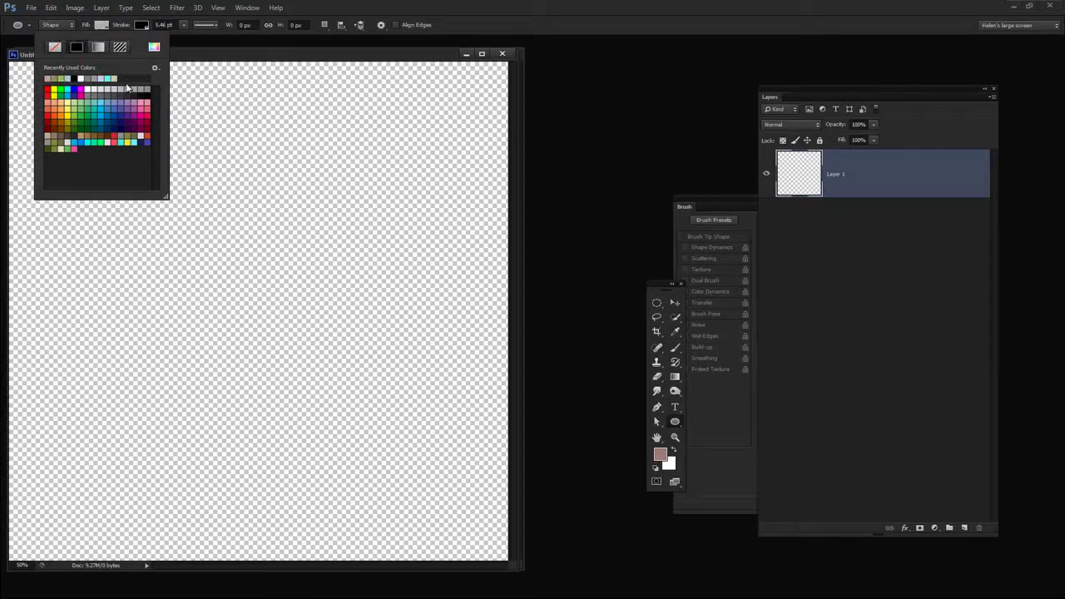
Step: Set the ellipse's stroke to dark grey with a width of 6 pt
click(143, 25)
click(143, 25)
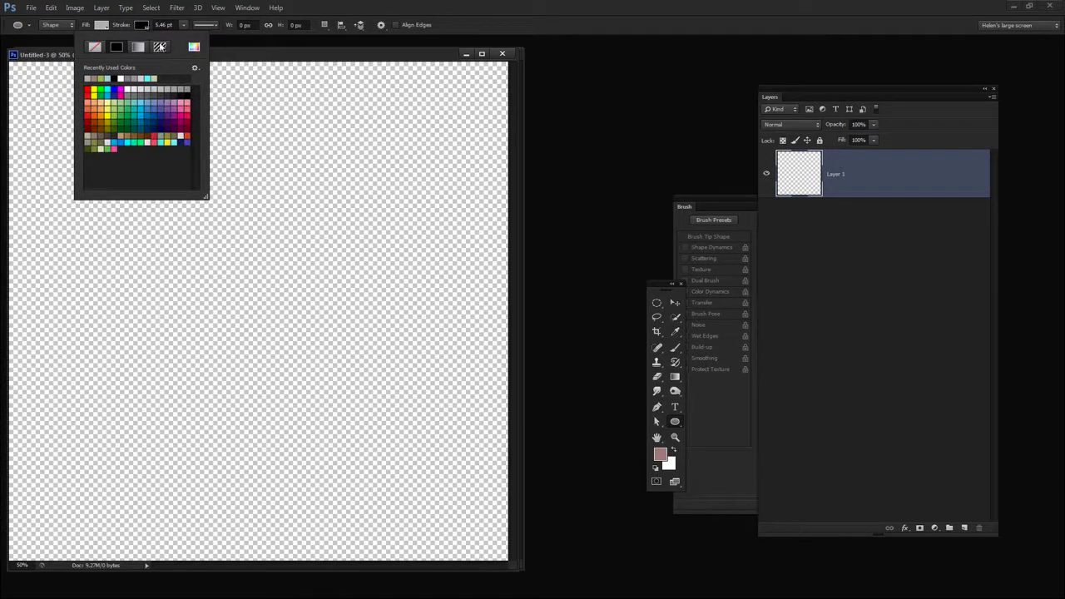
click(171, 90)
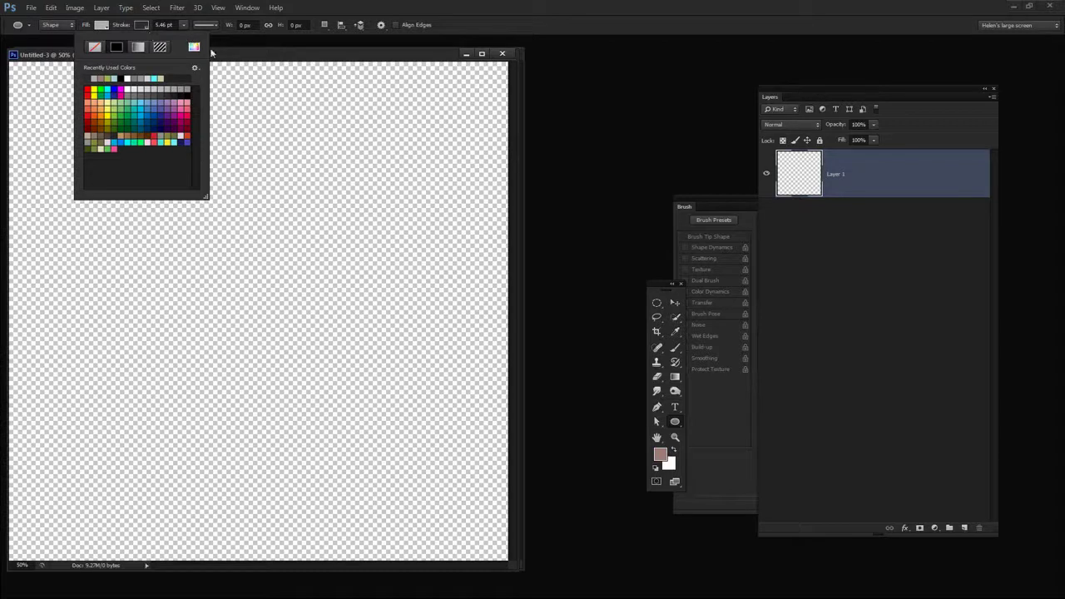
click(172, 24)
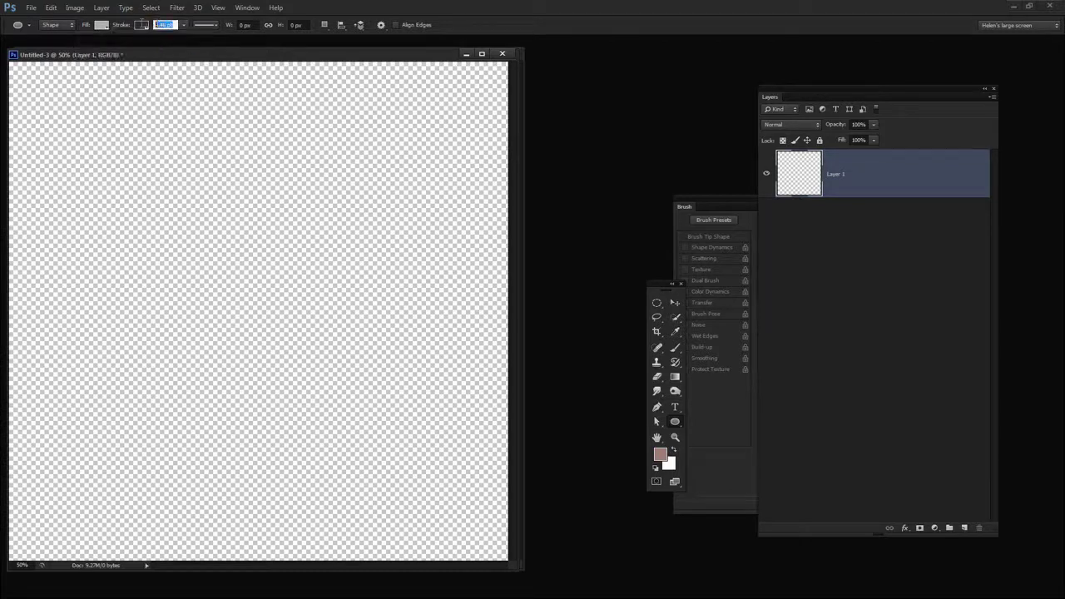
text(4)
key(Tab)
Step: Draw a circle about 740 px in diameter near the middle of the canvas and rasterize its layer
mouse_move(166, 156)
mouse_down()
mouse_move(277, 280)
mouse_move(263, 261)
mouse_move(338, 381)
mouse_up()
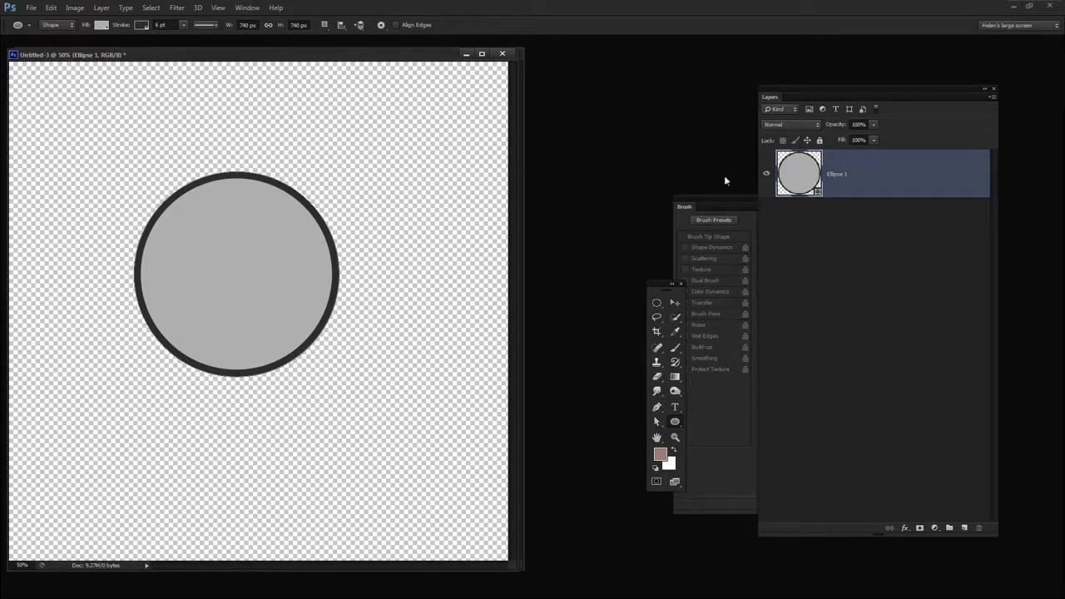
right_click(836, 174)
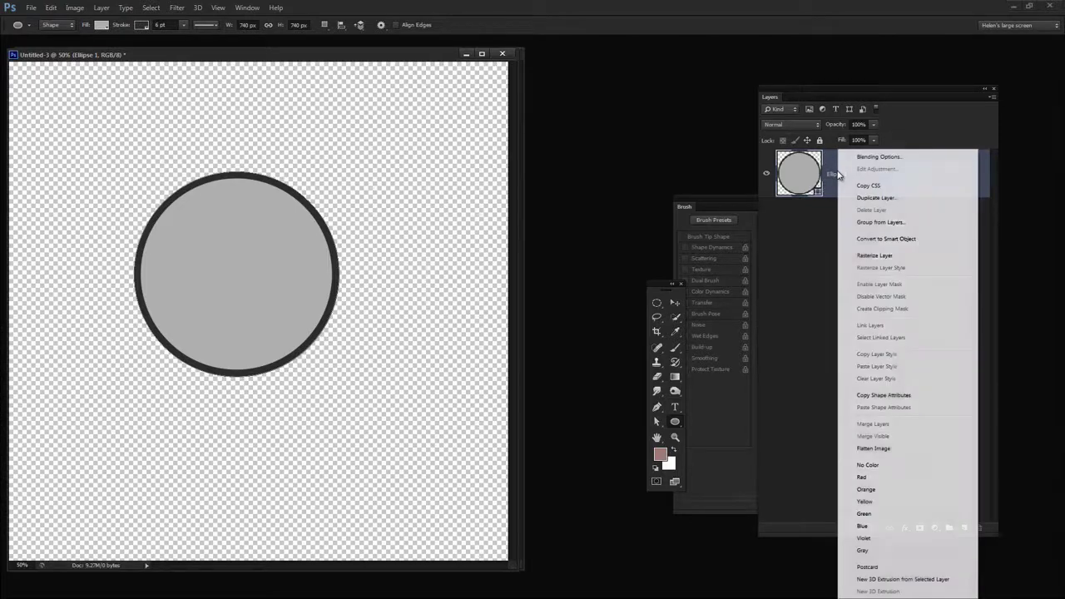
click(884, 255)
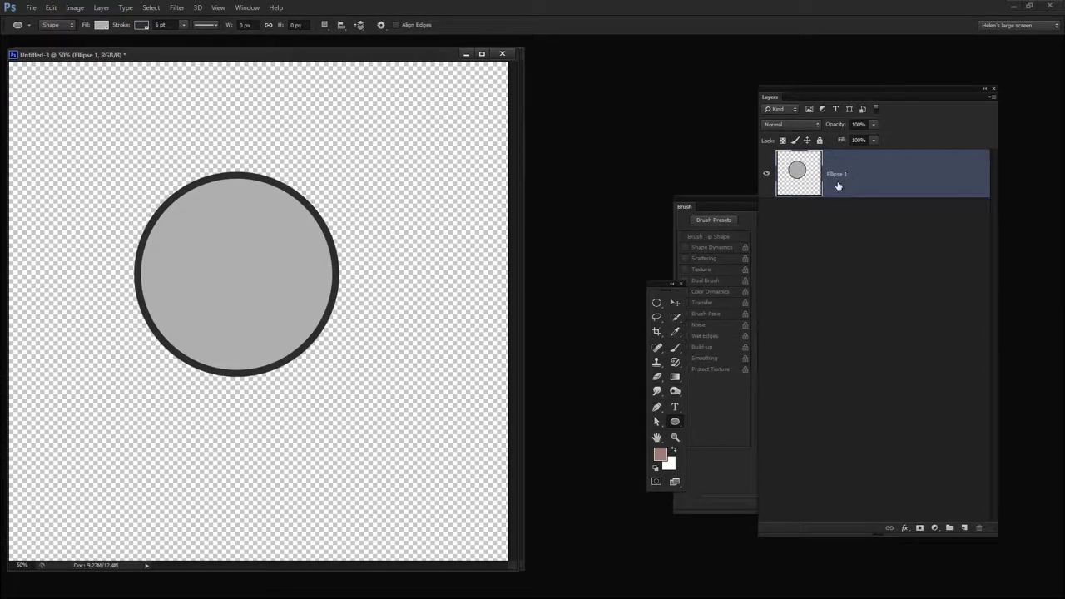
Step: Load the circle layer as a selection and define it as a brush preset named Bokeh
drag(657, 287, 588, 246)
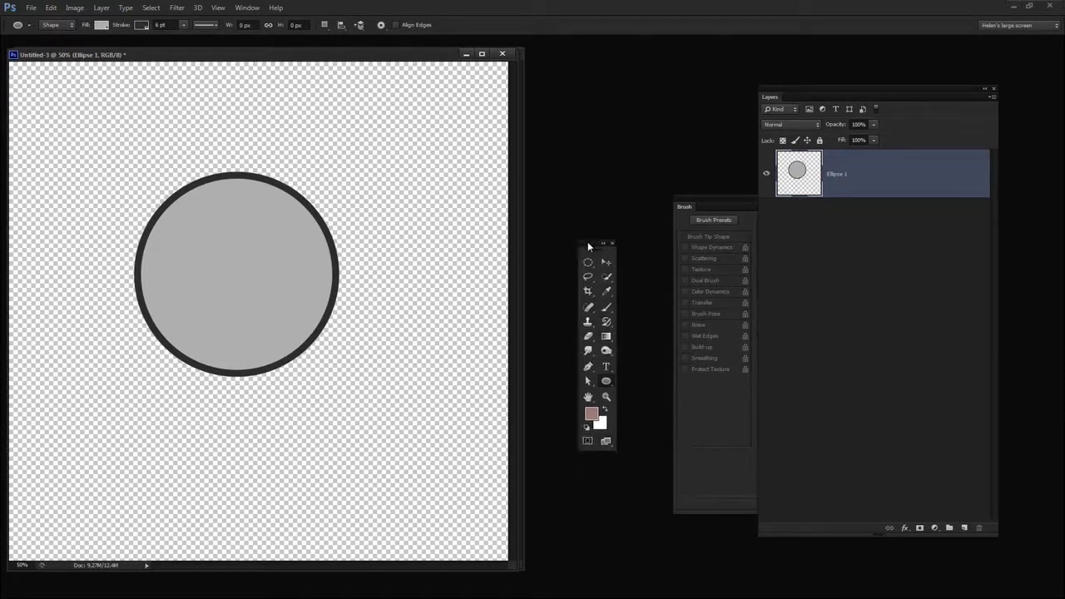
ctrl+click(795, 175)
click(51, 8)
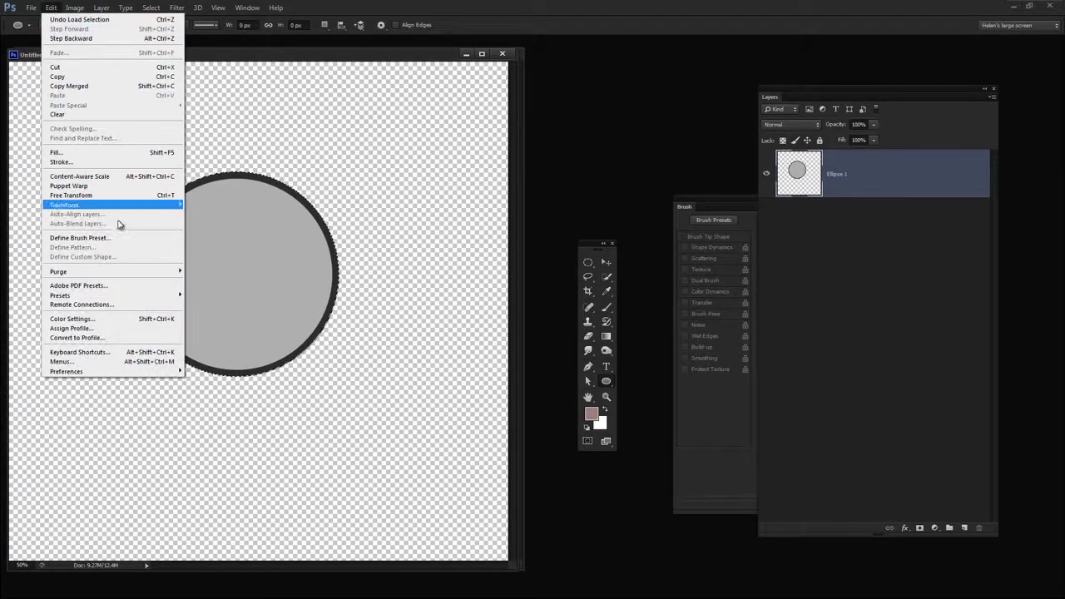
click(96, 239)
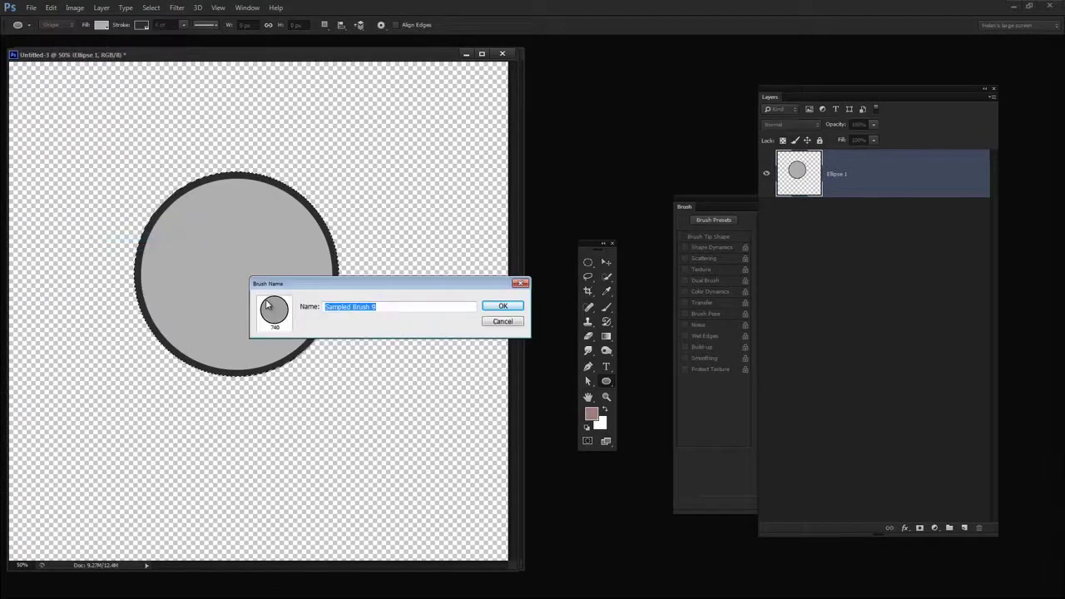
text(Boke)
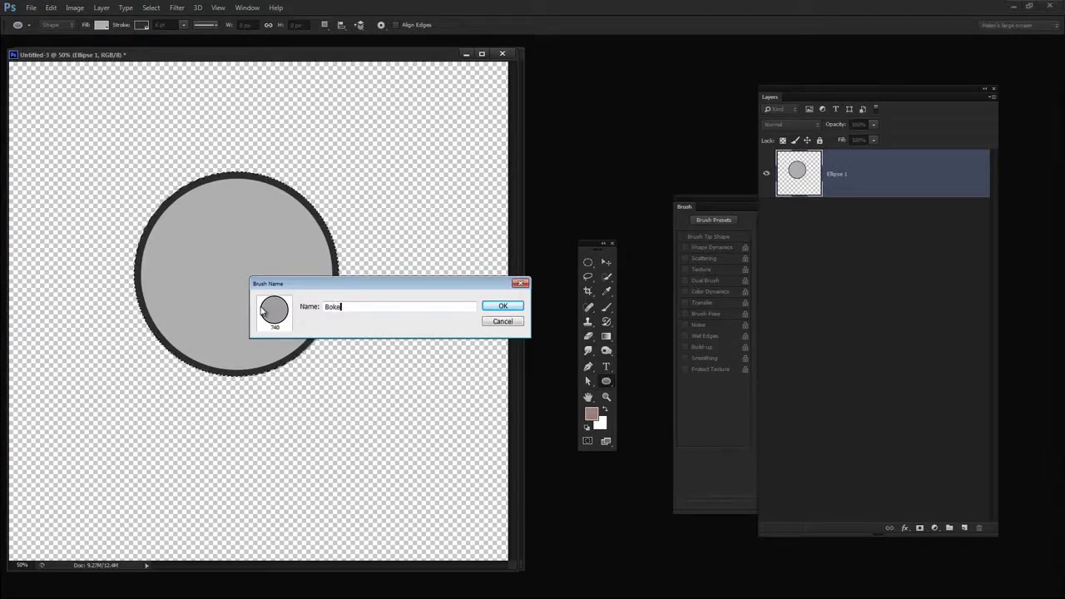
text(h)
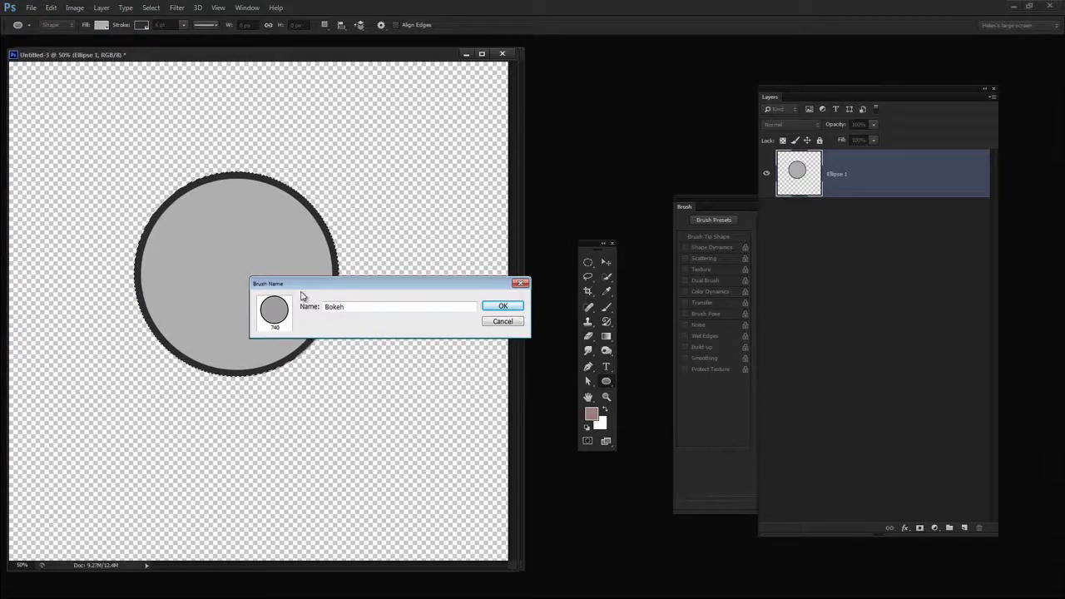
click(508, 307)
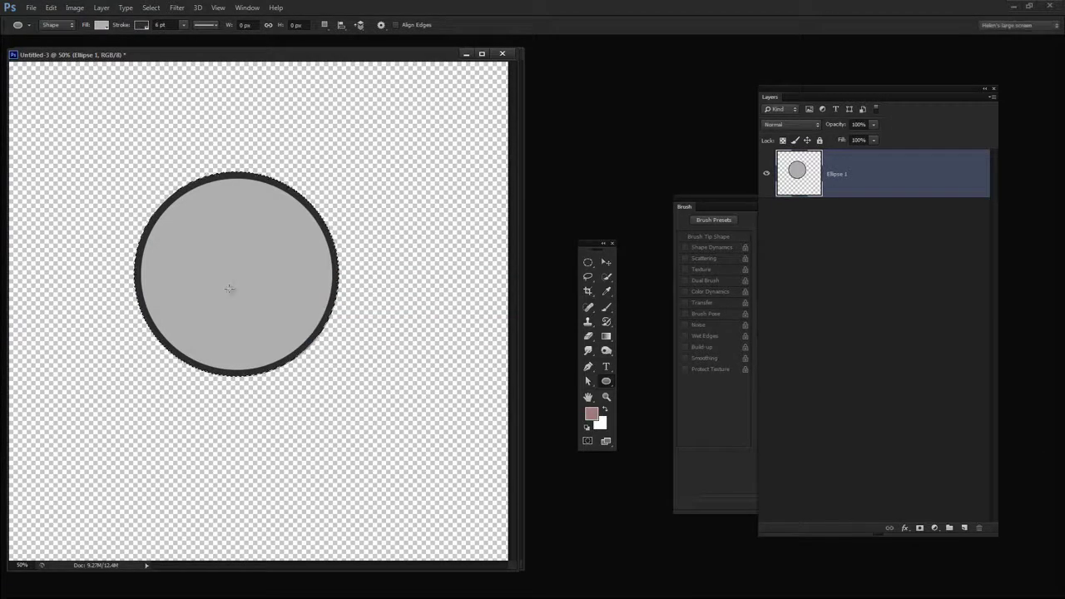
Step: Close the circle document without saving and create a new transparent 1800 x 1800 pixel document at 300 pixels/inch
click(501, 53)
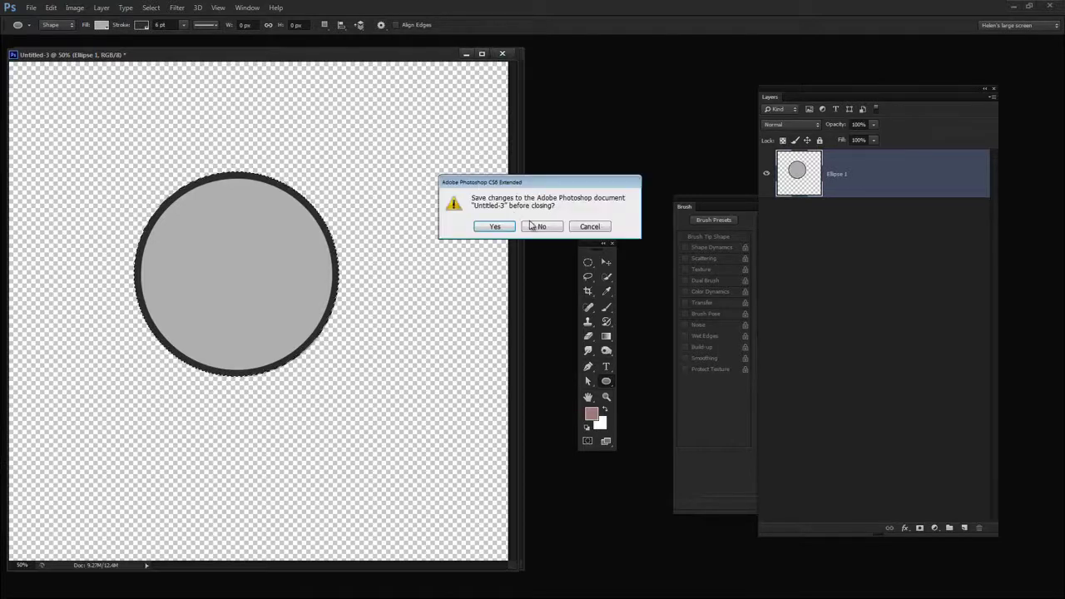
click(533, 226)
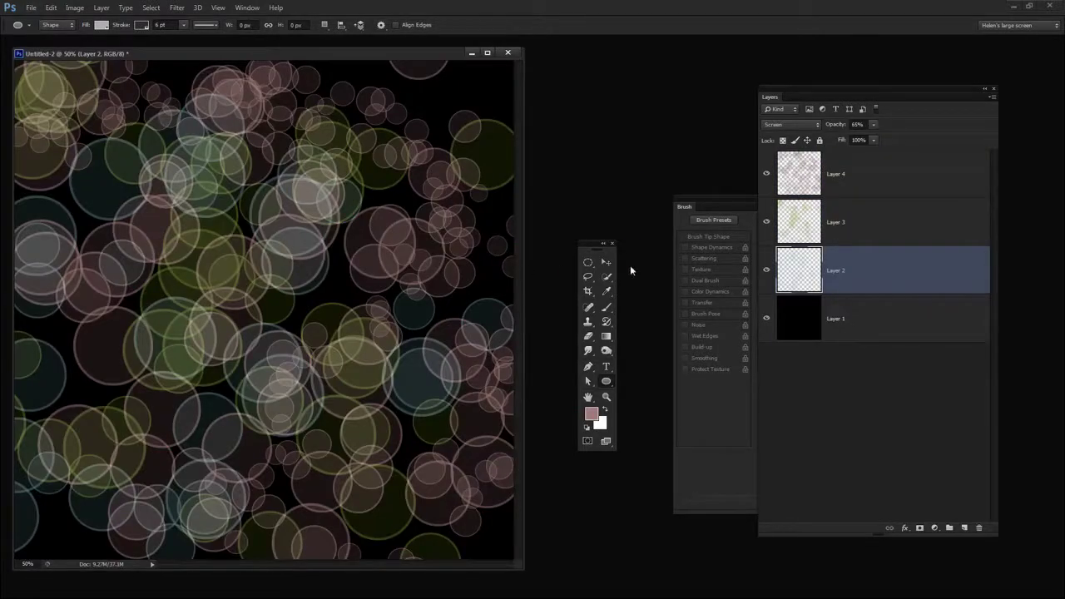
click(33, 8)
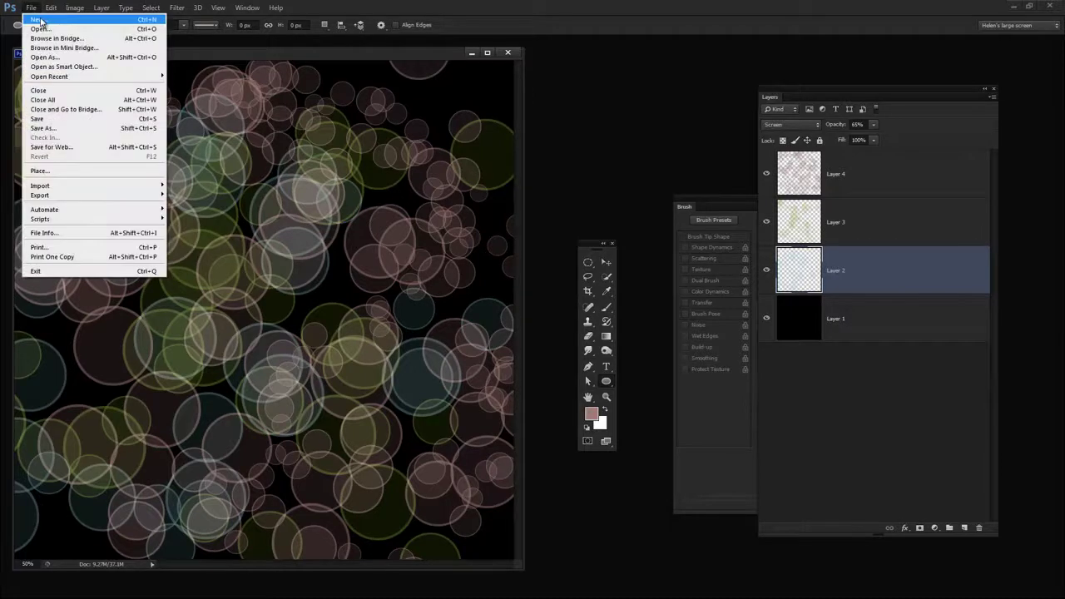
click(39, 19)
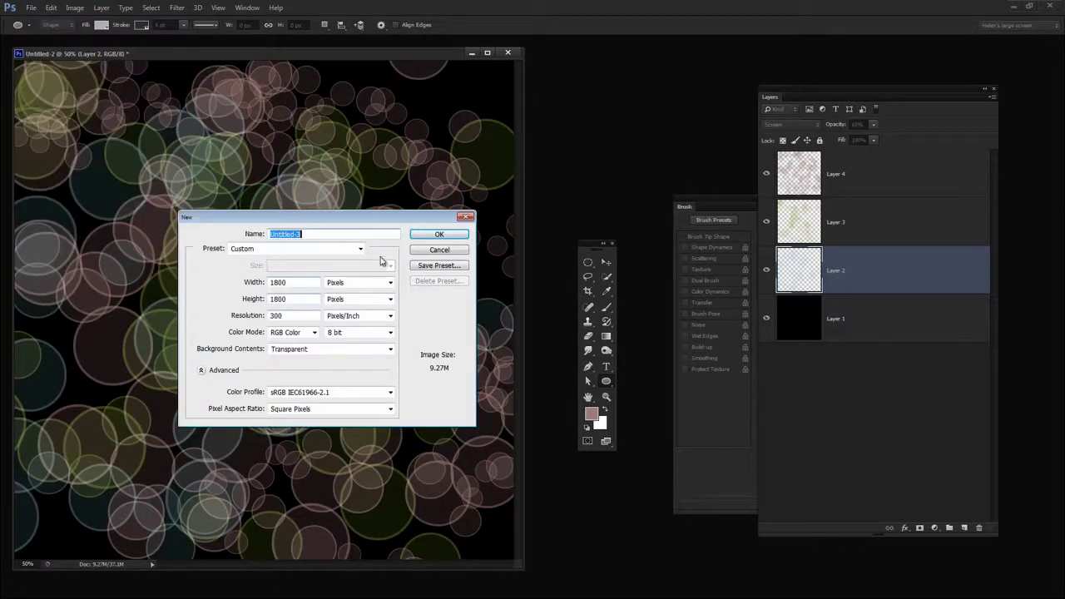
click(440, 235)
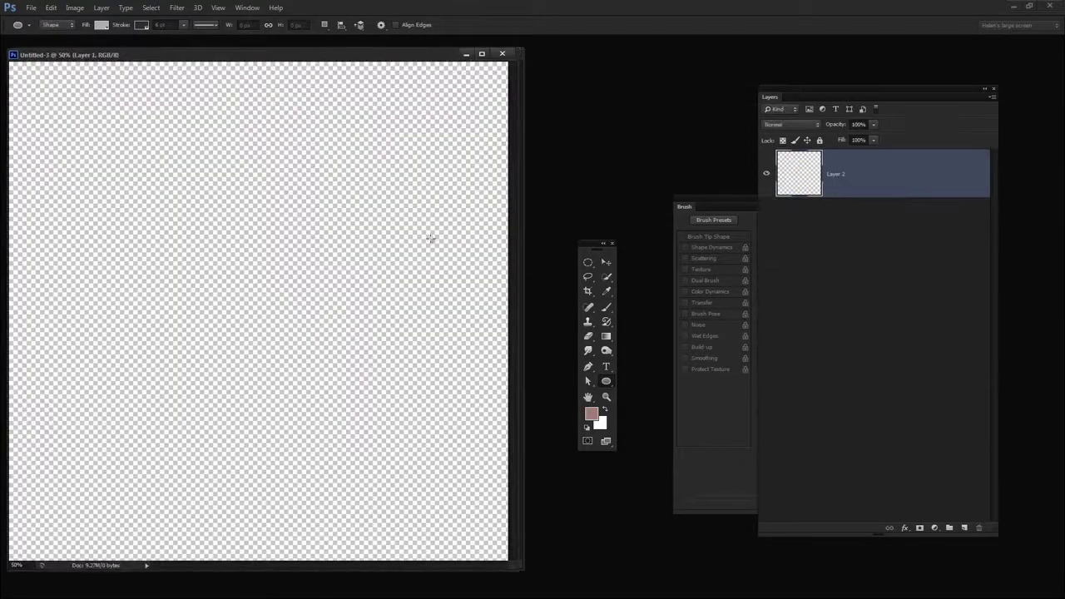
Step: Reset the default colours, fill the layer with black and add a new empty layer above it
click(587, 427)
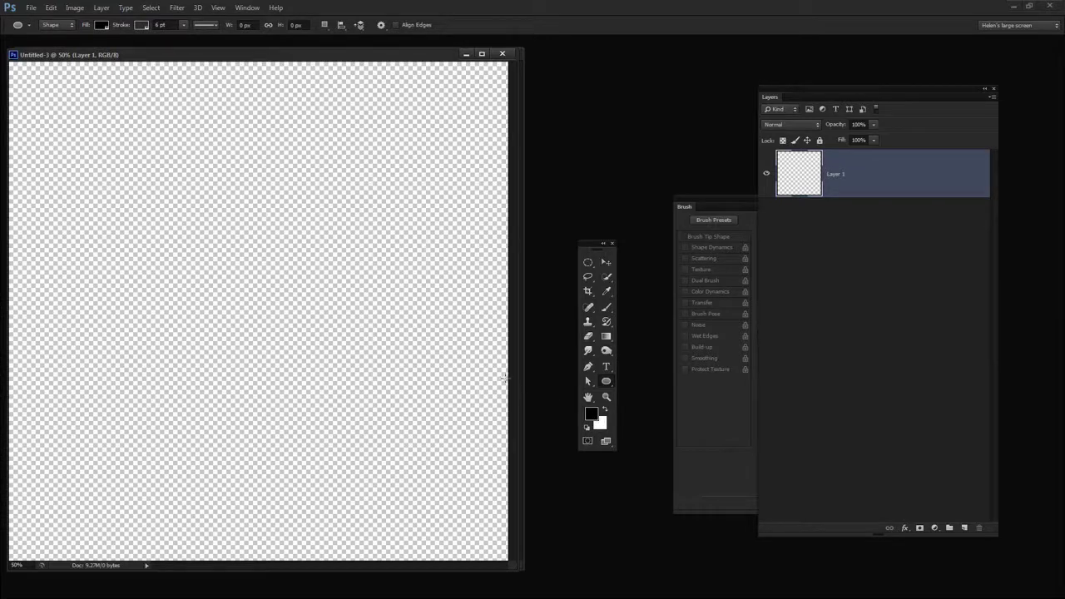
key(alt+BackSpace)
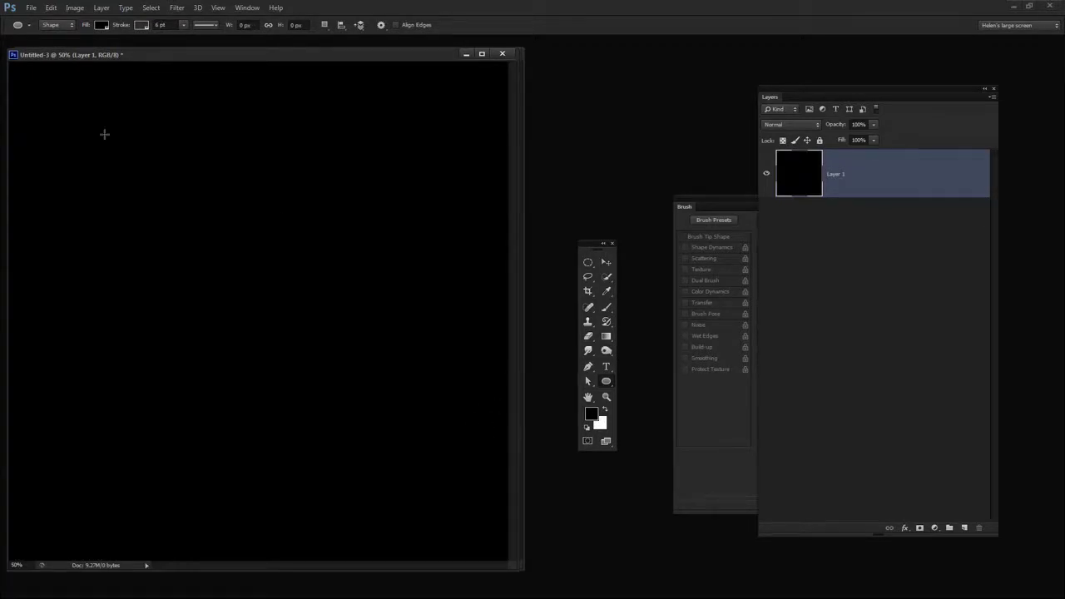
click(963, 529)
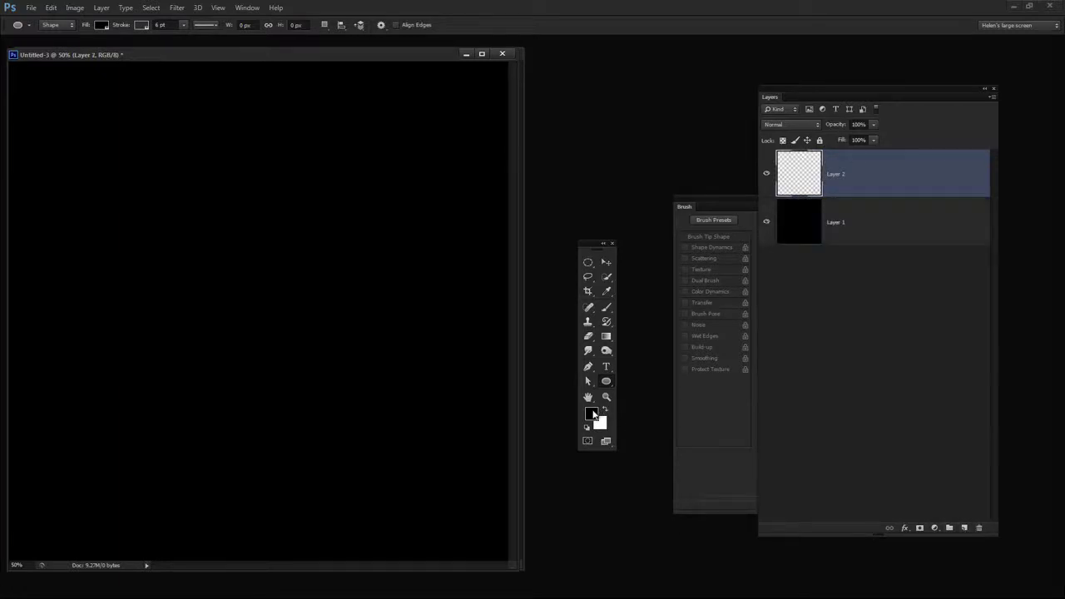
Step: Set the foreground colour to yellow f3d857
click(593, 414)
click(480, 388)
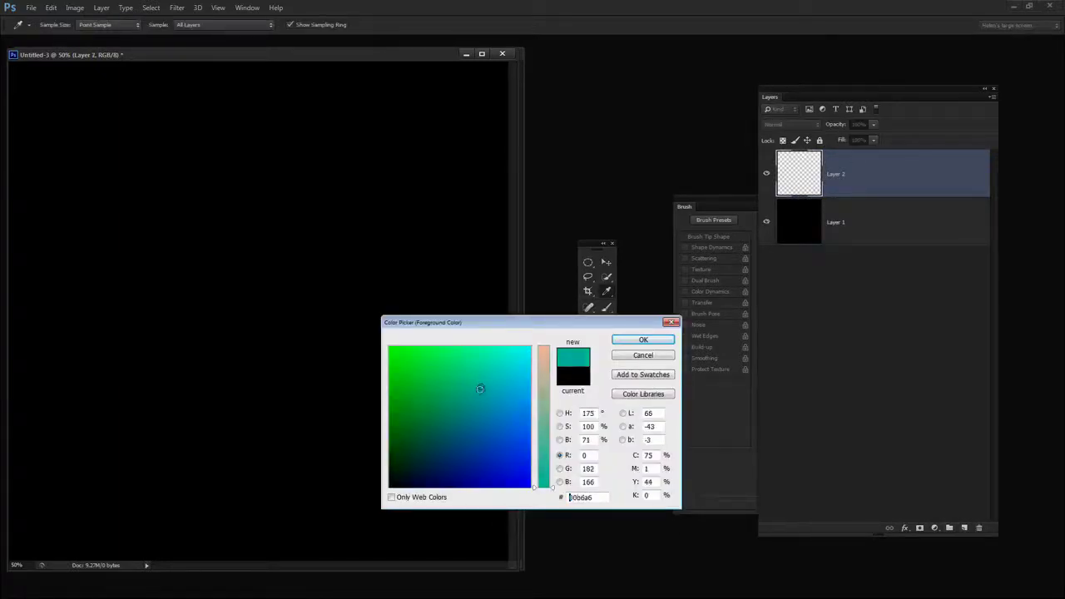
click(464, 368)
click(542, 353)
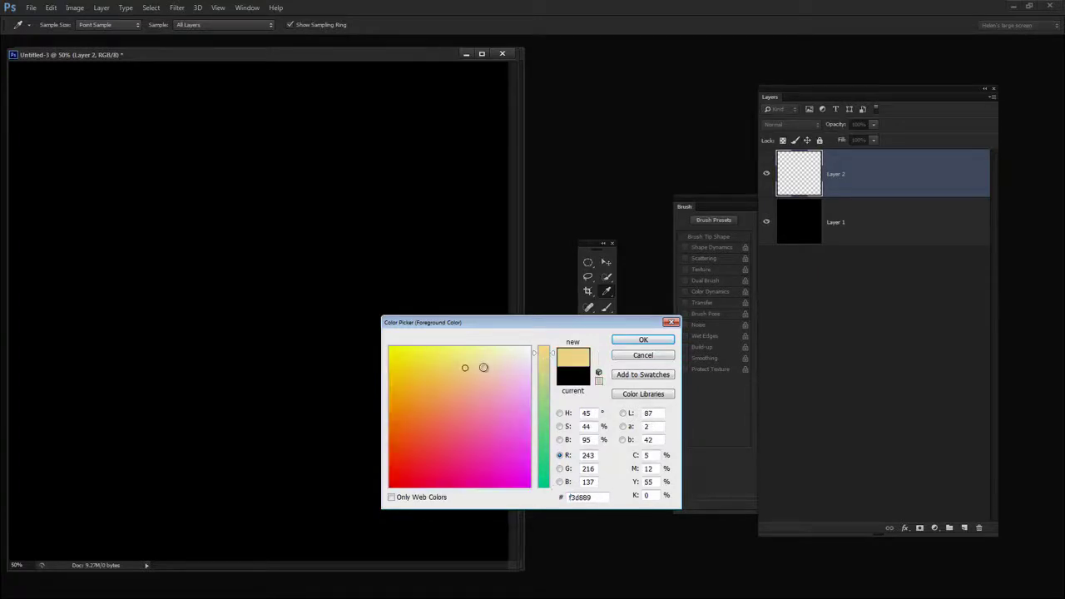
click(437, 368)
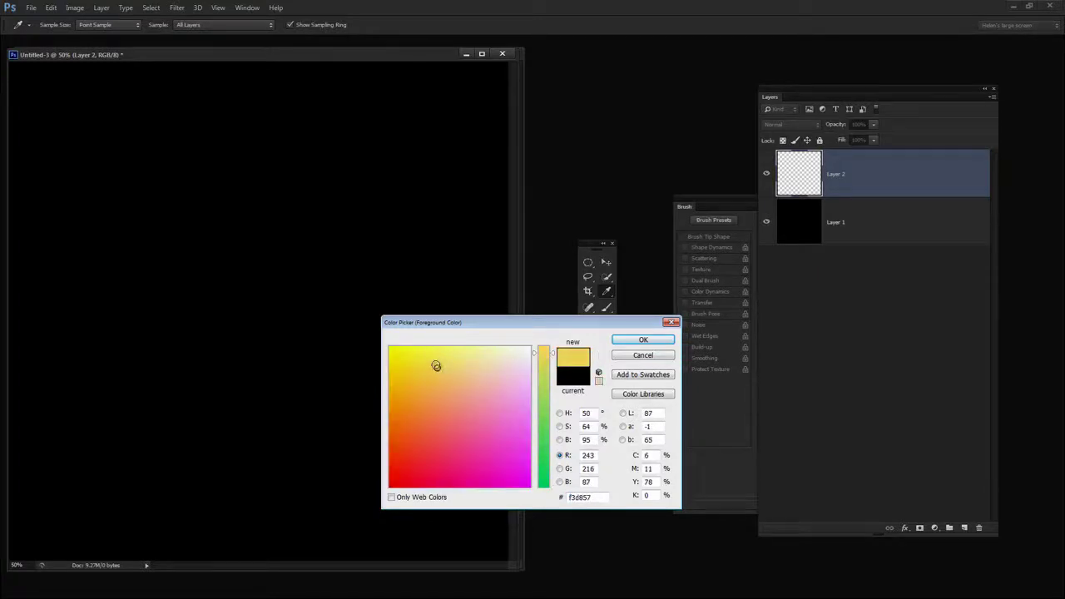
click(624, 342)
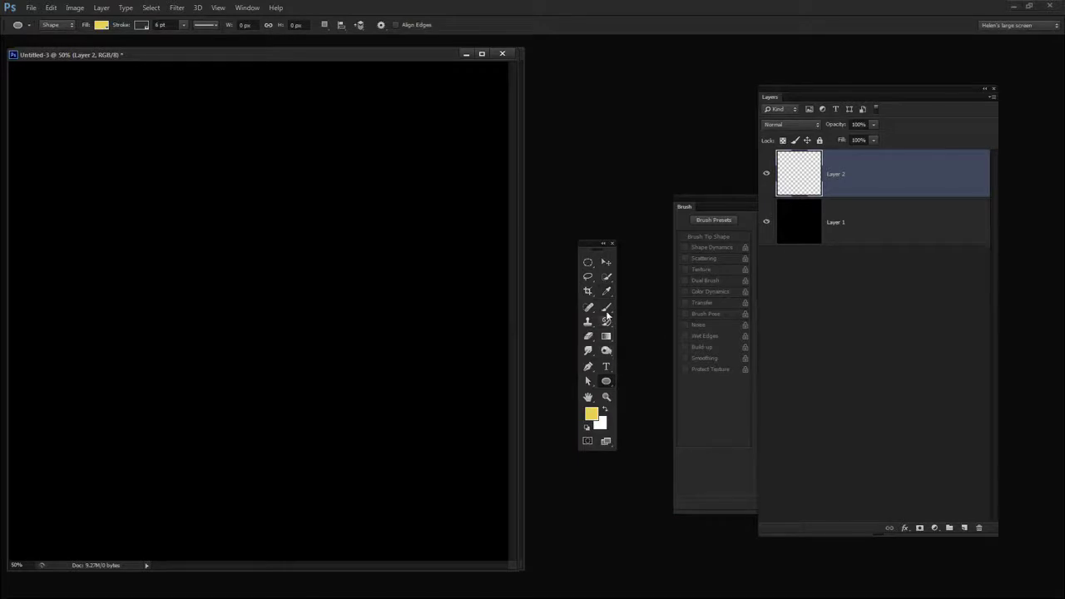
Step: Choose the Brush tool with the custom 740 px circle brush preset
click(605, 307)
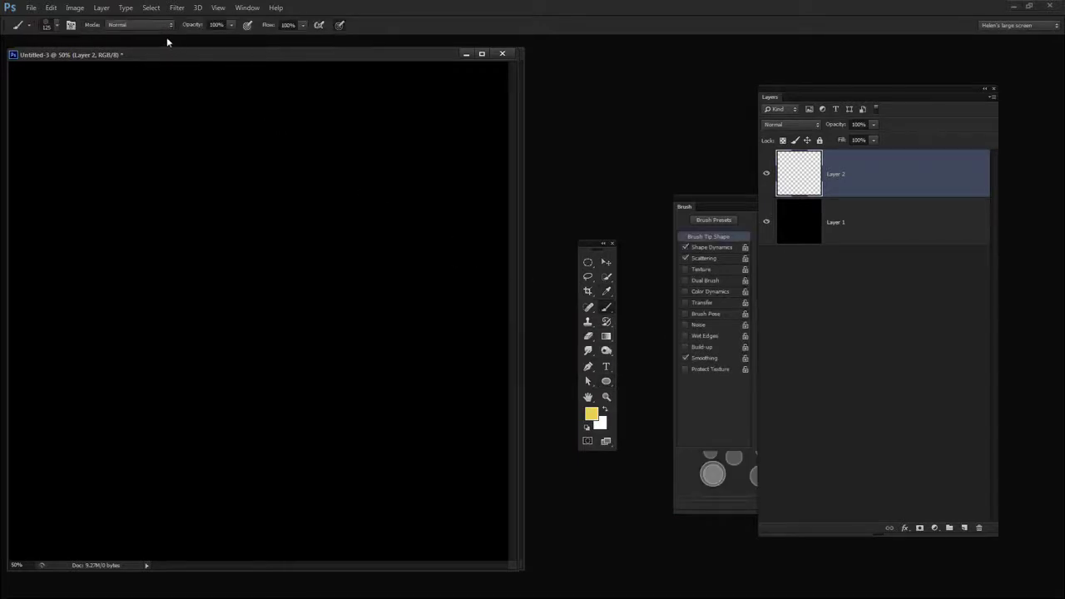
click(57, 25)
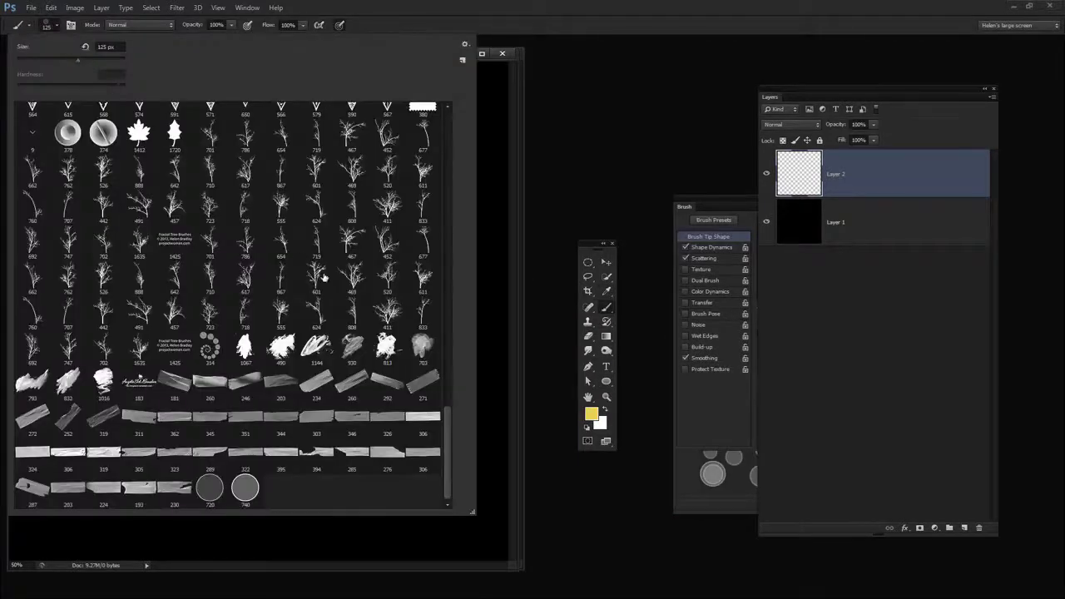
click(244, 490)
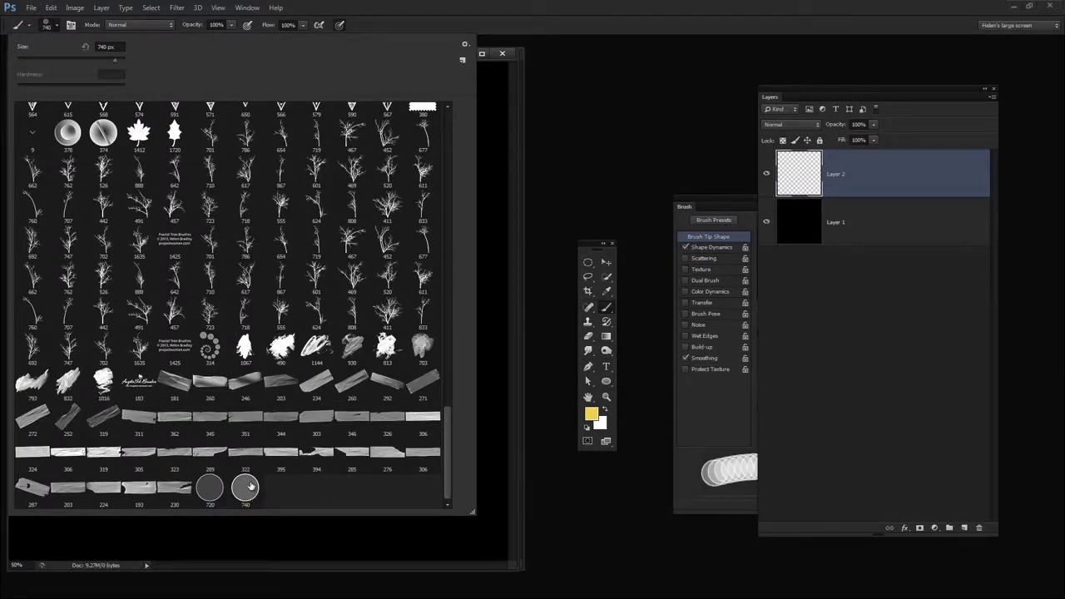
click(554, 30)
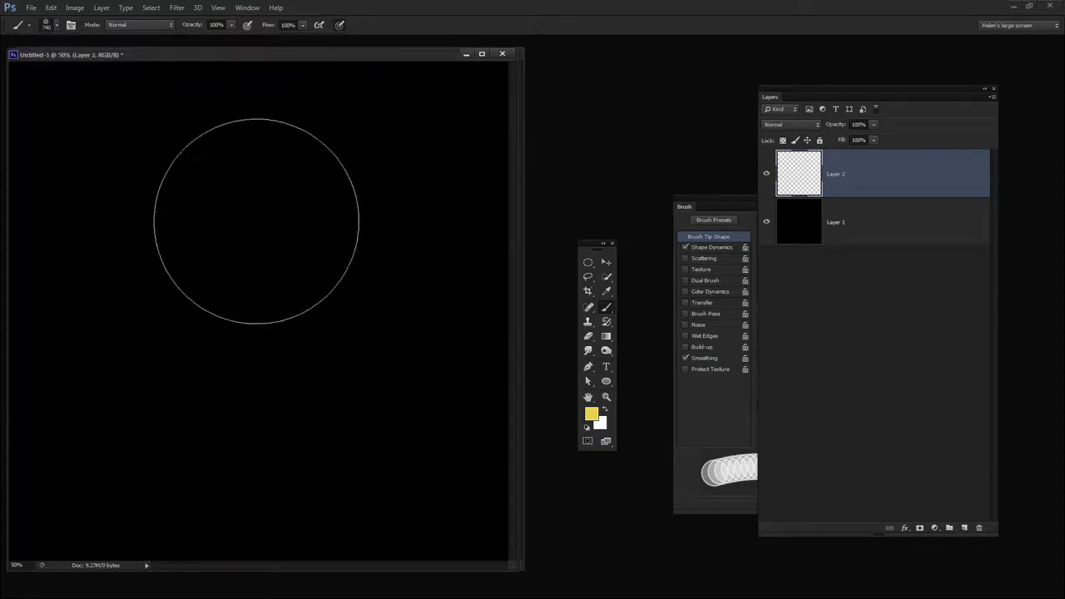
Step: Stamp four overlapping yellow test circles on the empty layer and undo all of them
click(181, 215)
click(301, 373)
click(176, 374)
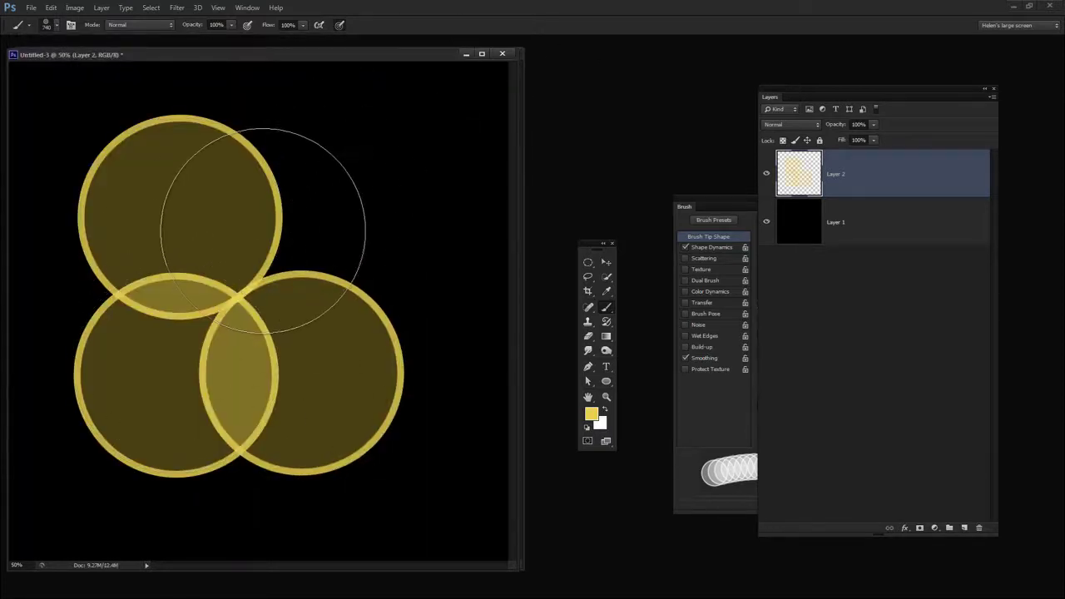
click(263, 229)
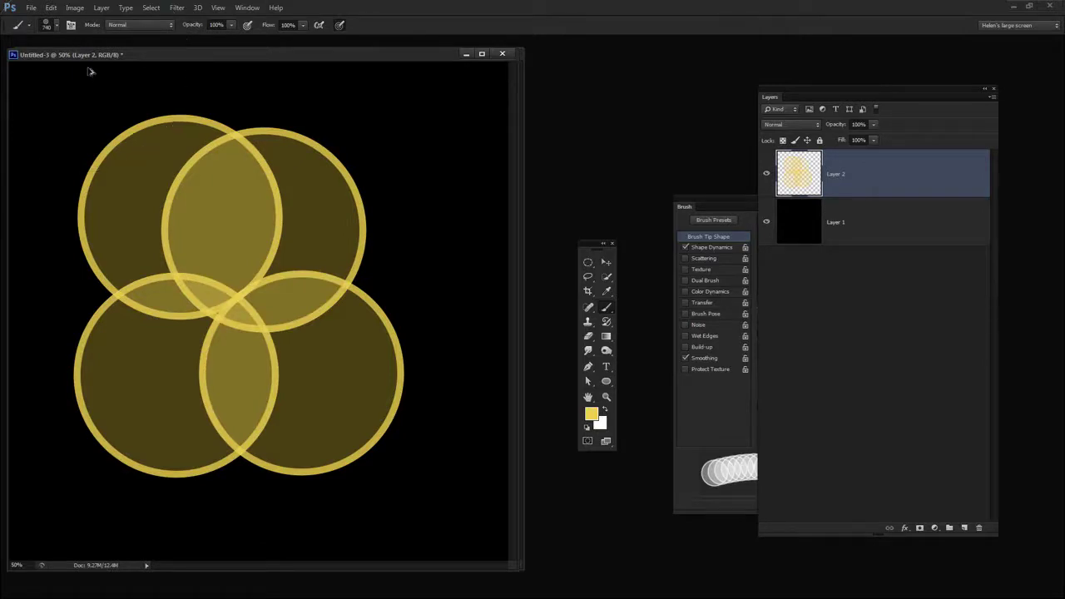
key(ctrl+alt+z)
key(ctrl+alt+z)
key(ctrl+alt+z)
key(ctrl+alt+z)
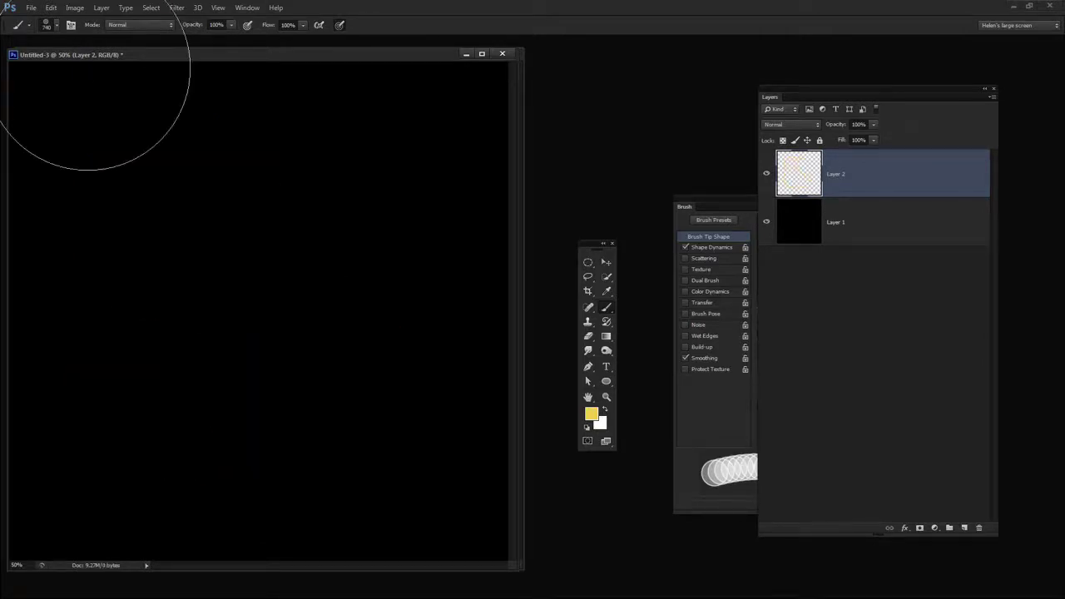
Step: Bring the brush settings into full view and set the tip size to 108 px with 161% spacing
drag(699, 205, 375, 179)
click(247, 8)
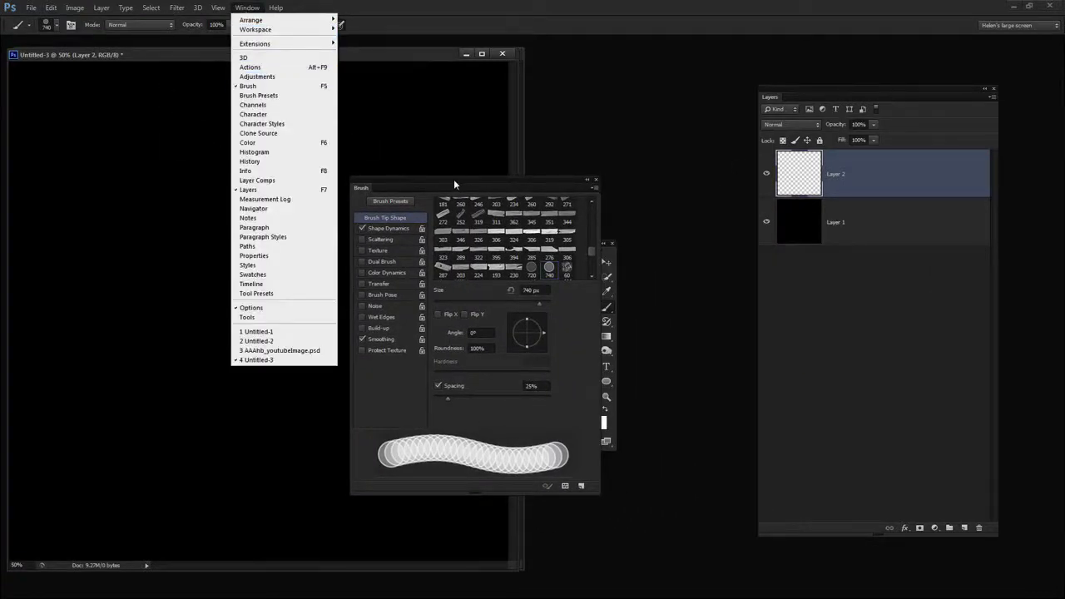
drag(454, 183, 408, 121)
drag(551, 428, 632, 504)
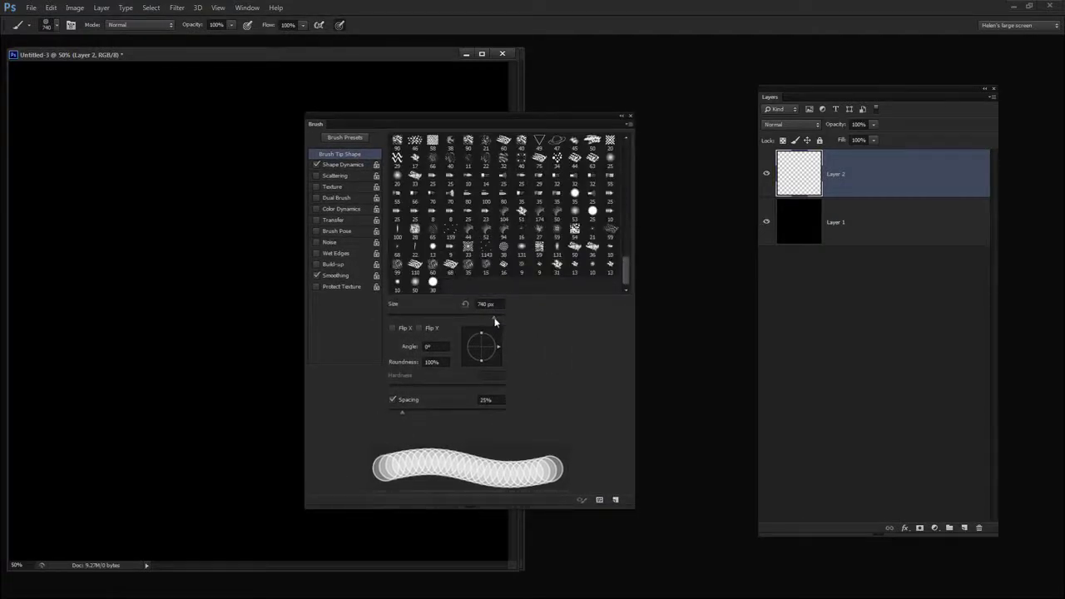
drag(451, 313, 448, 315)
drag(403, 414, 464, 414)
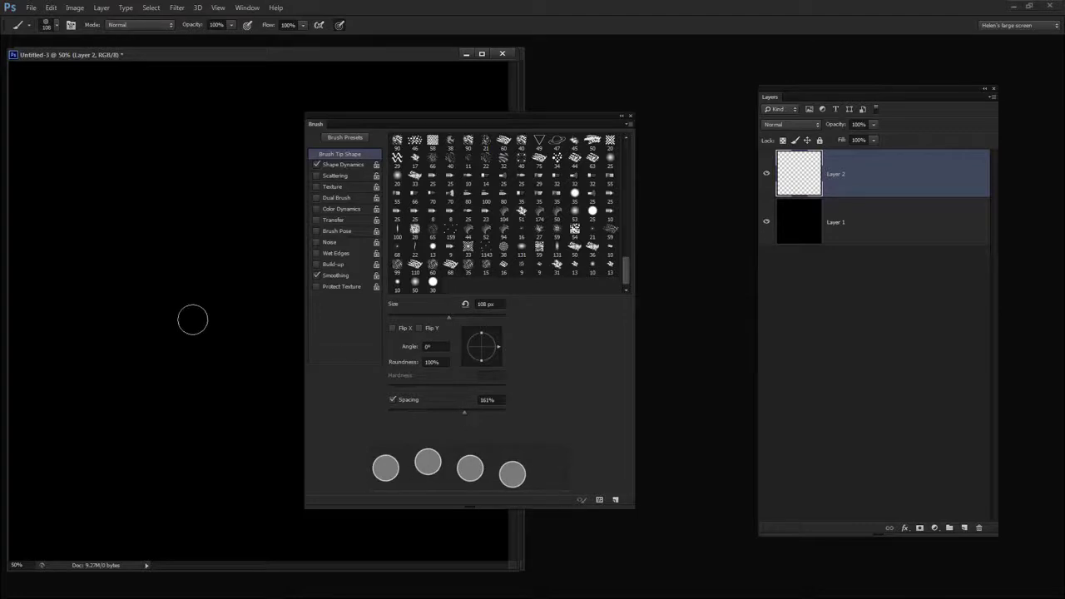
Step: Paint a short test stroke of separated circles on the canvas and undo it
drag(168, 252, 99, 452)
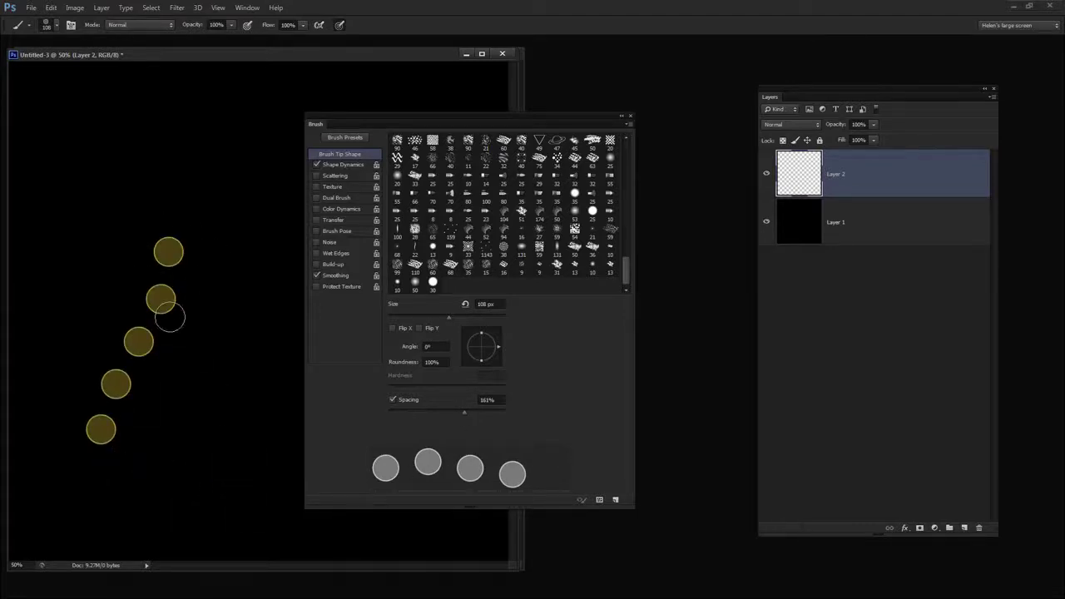
click(50, 9)
click(59, 20)
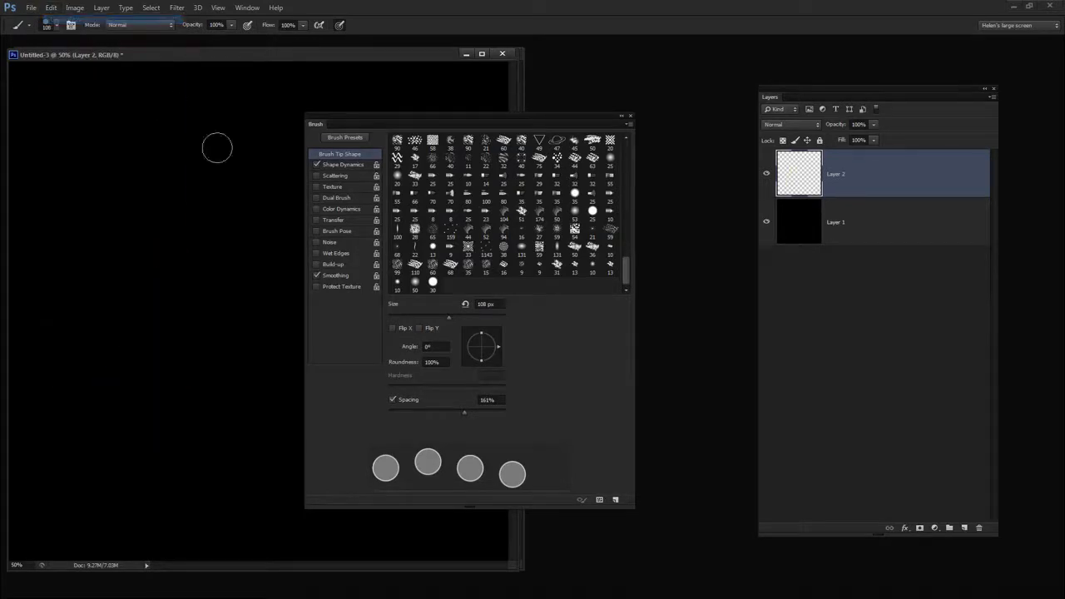
Step: Set the brush tip size to 150 px, show the Shape Dynamics options and undo a trial stroke
drag(450, 317, 459, 316)
click(339, 165)
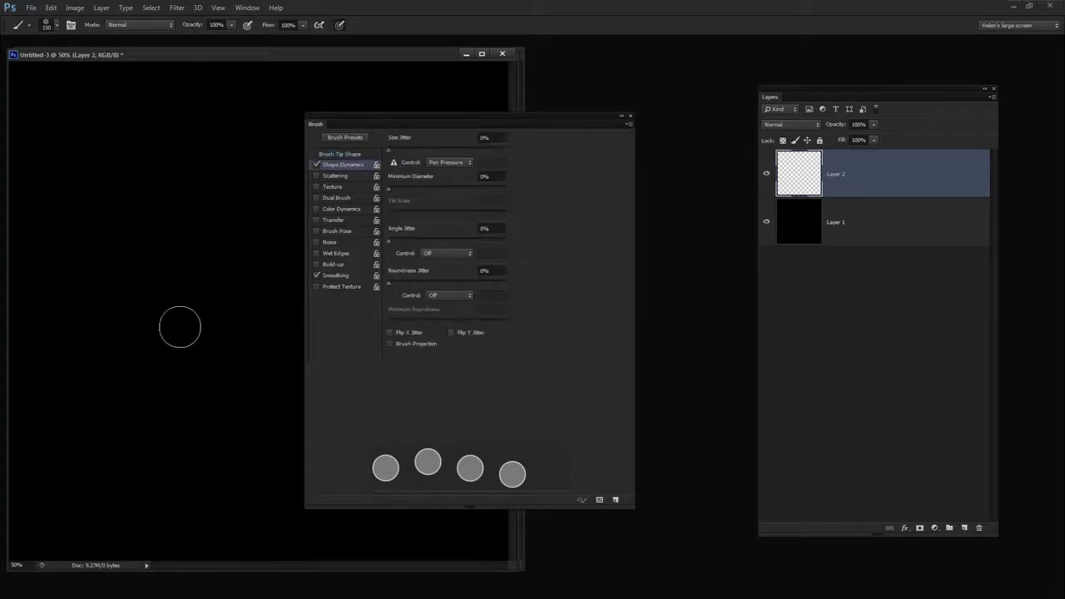
drag(191, 143, 76, 382)
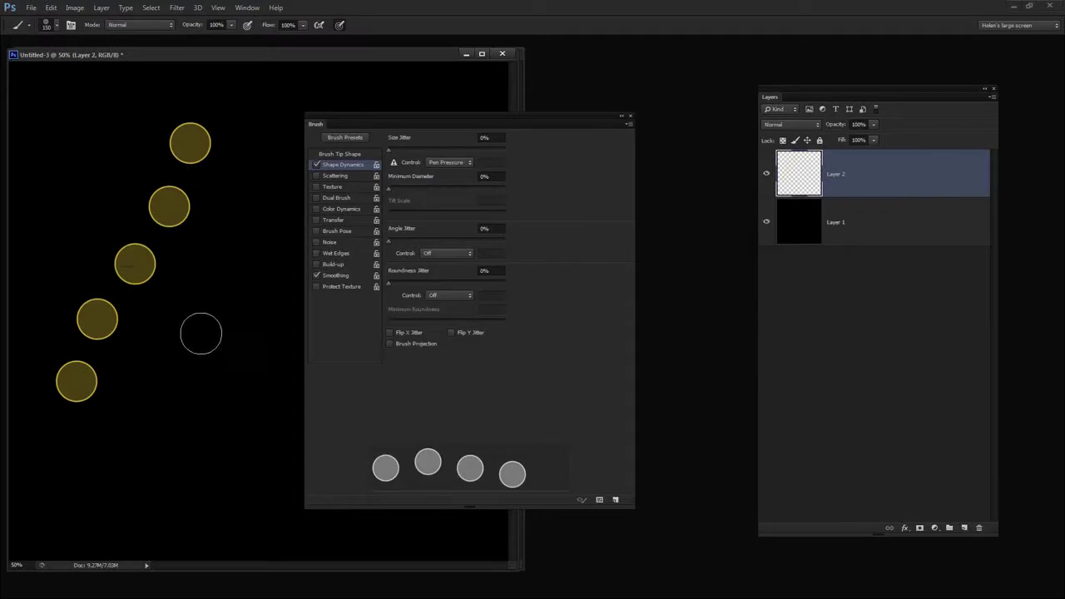
key(ctrl+z)
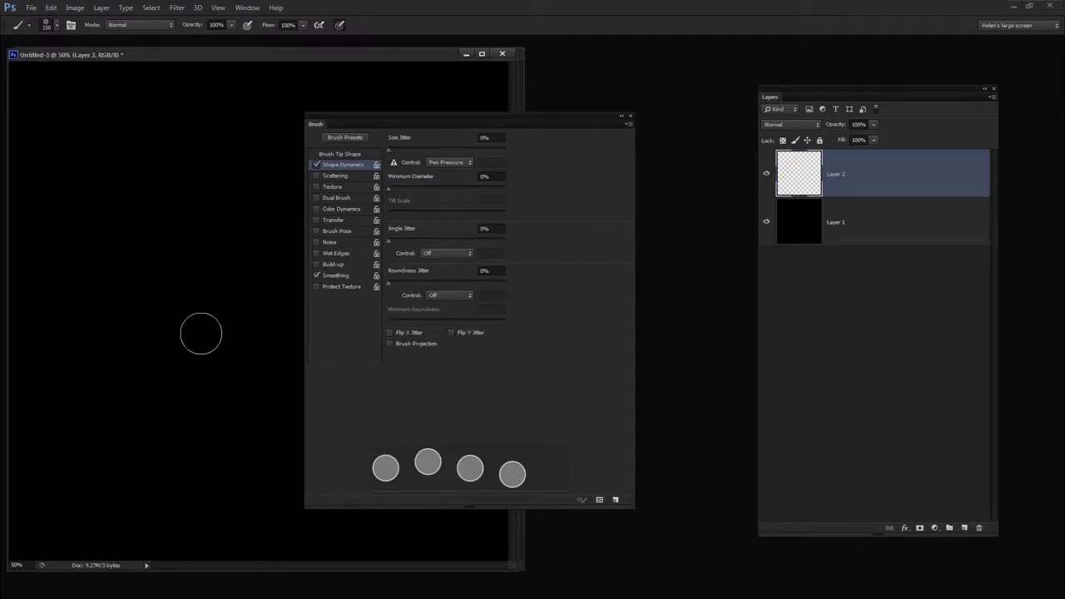
Step: Set the brush's size jitter to 68%, try it with a curved stroke and remove that stroke
click(430, 149)
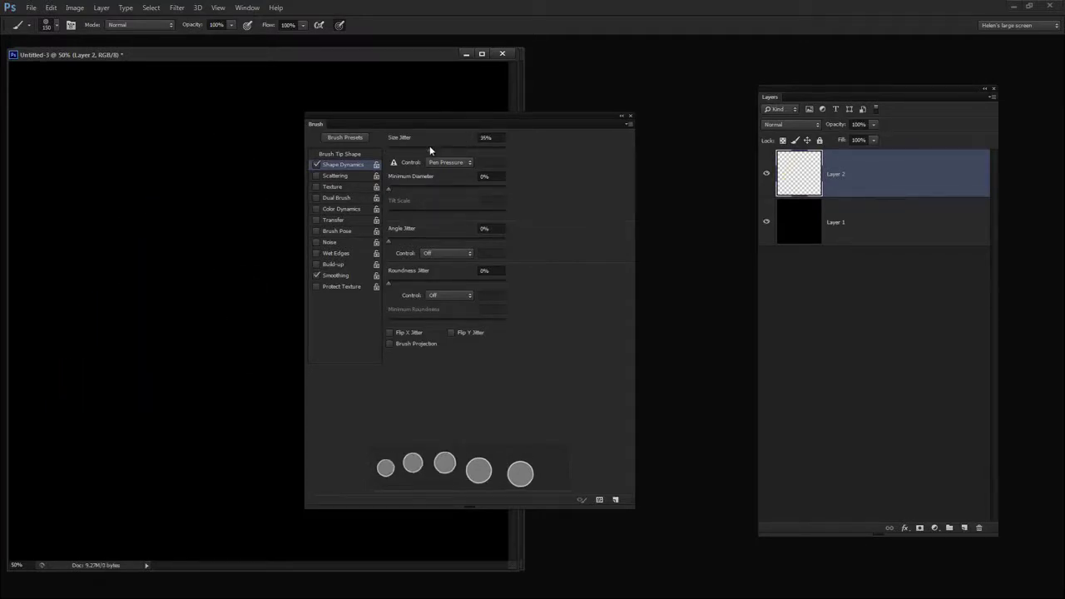
click(467, 148)
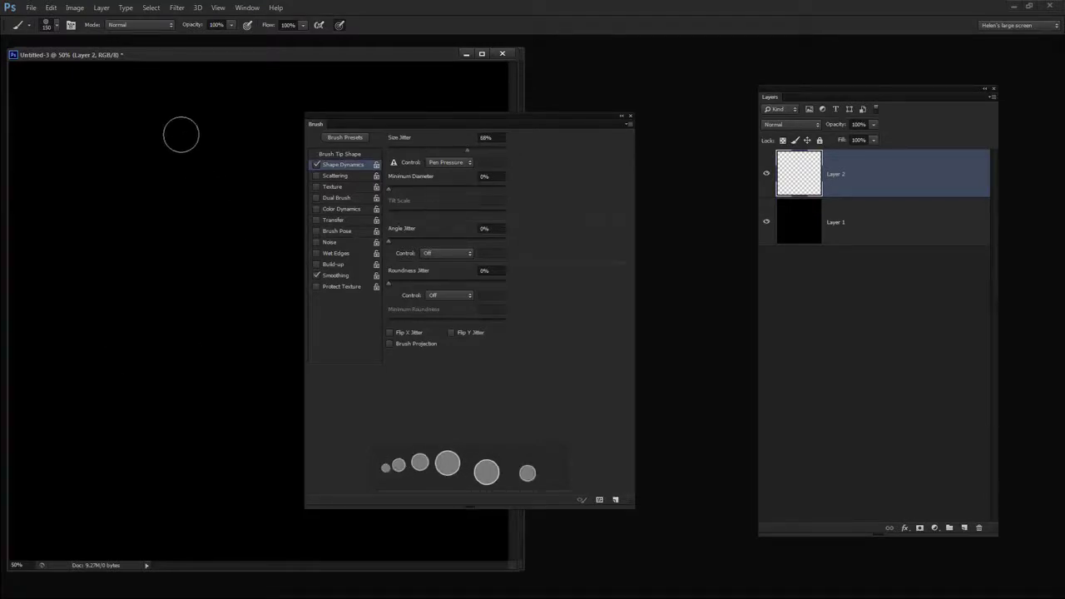
mouse_move(185, 107)
mouse_down()
mouse_move(72, 356)
mouse_move(115, 466)
mouse_move(159, 457)
mouse_move(185, 275)
mouse_move(118, 210)
mouse_up()
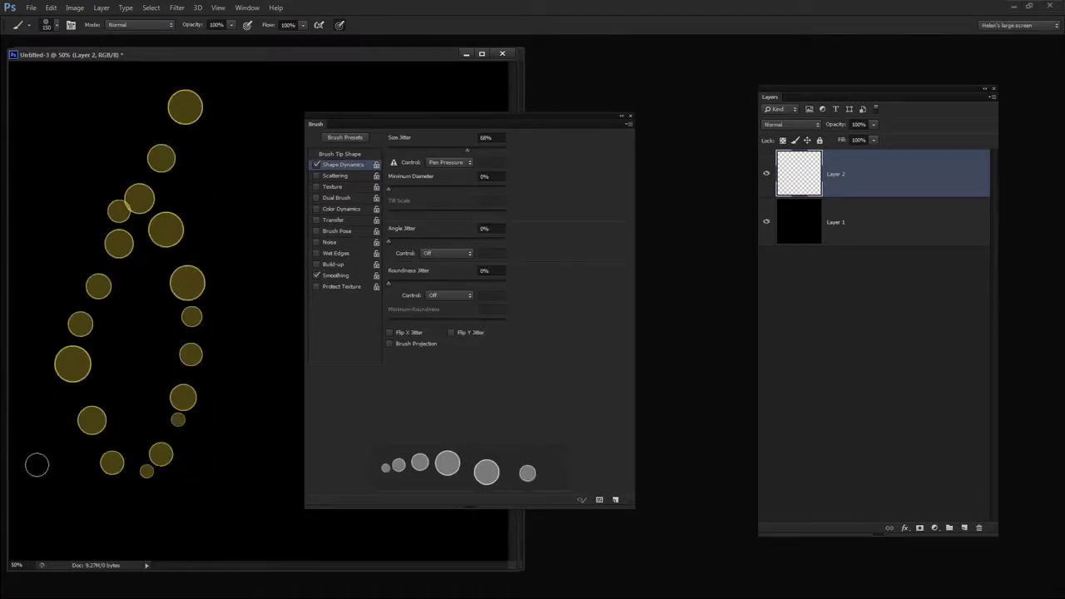
key(Delete)
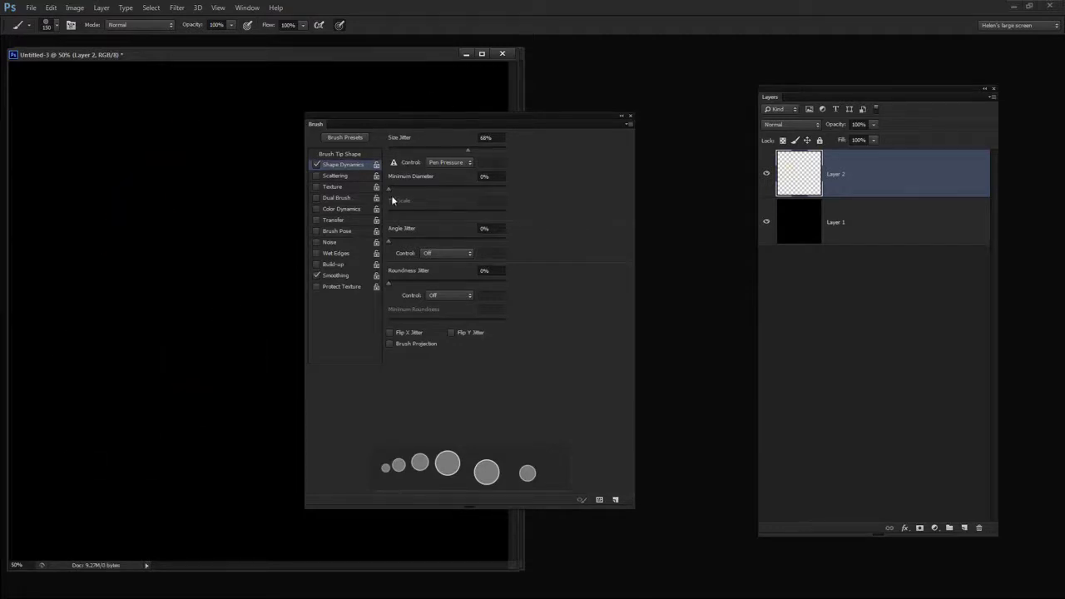
Step: Set the brush's minimum diameter to 34%, try it with two strokes and undo both
drag(389, 189, 428, 190)
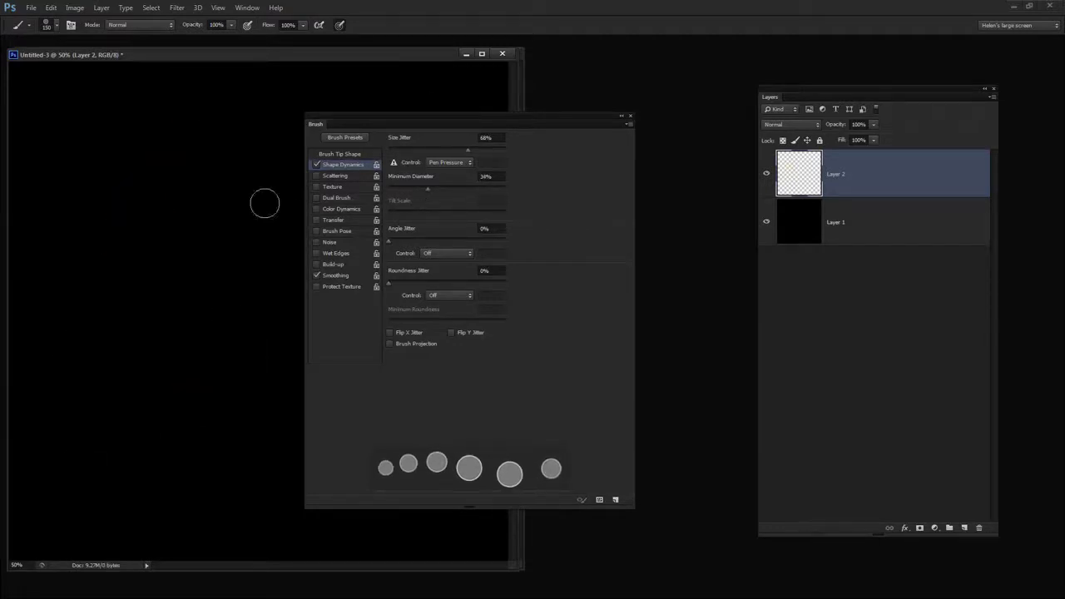
drag(149, 143, 126, 393)
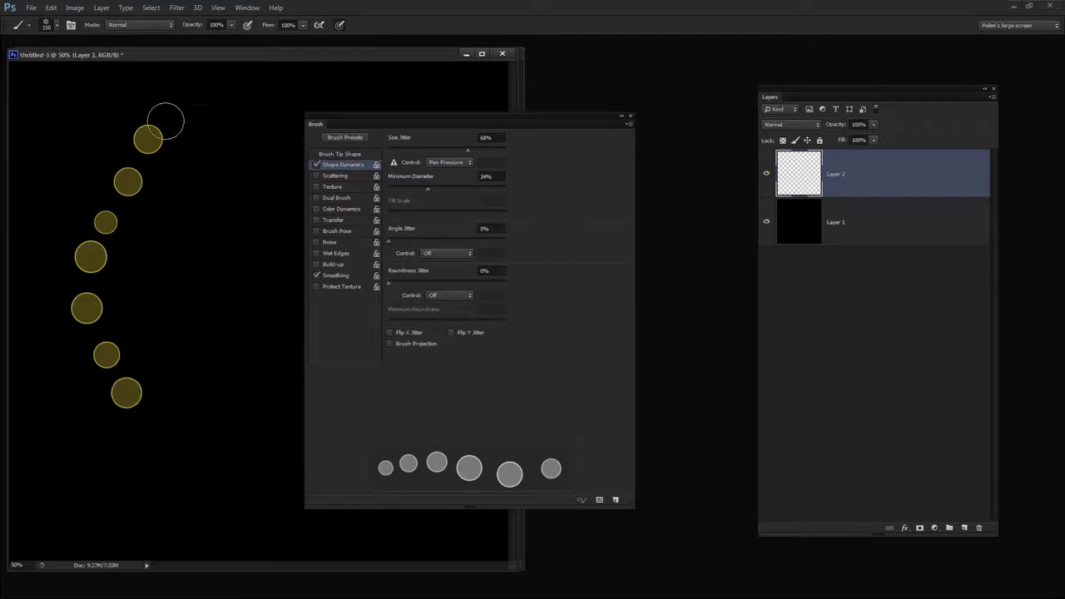
mouse_move(158, 214)
mouse_down()
mouse_move(159, 314)
mouse_move(61, 471)
mouse_move(65, 454)
mouse_up()
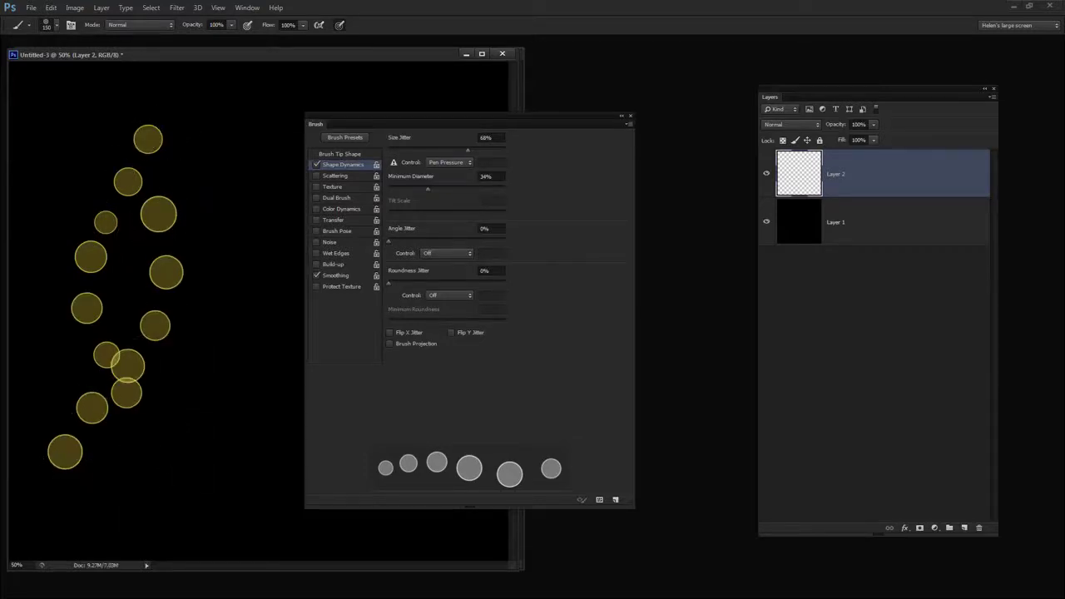
key(ctrl+alt+z)
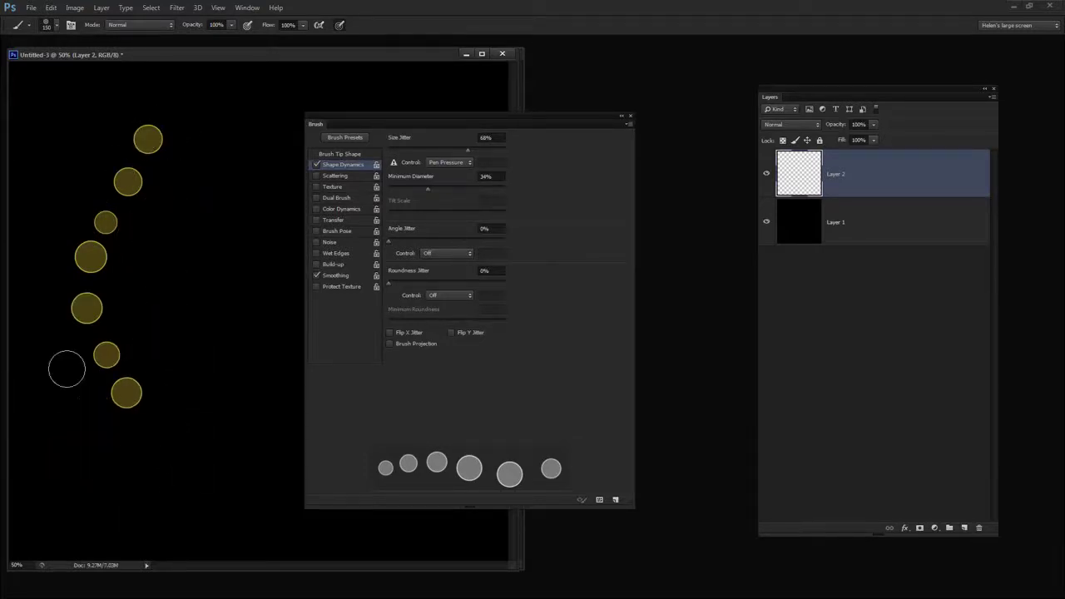
key(ctrl+alt+z)
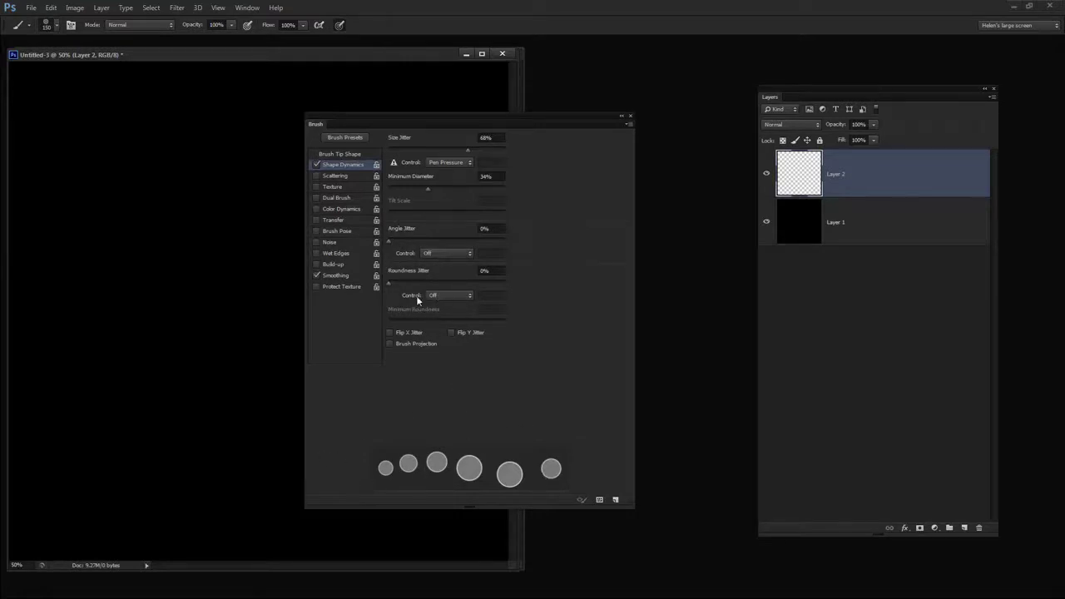
Step: Keep roundness jitter at 0%, enable Scattering on the brush, try a scattered stroke and remove it
mouse_move(389, 283)
mouse_down()
mouse_move(455, 282)
mouse_move(382, 280)
mouse_up()
click(332, 176)
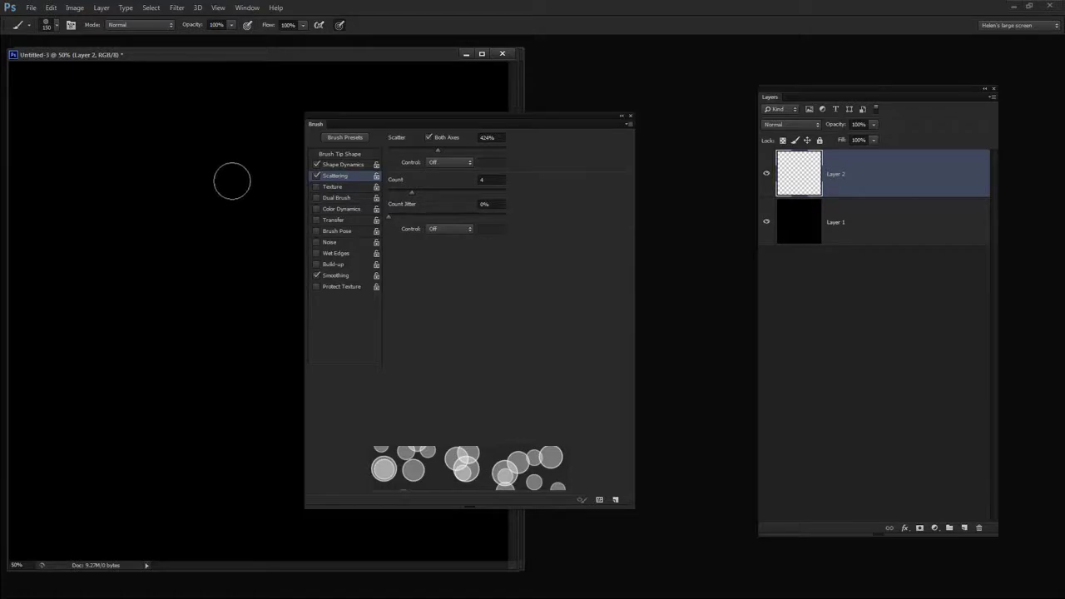
mouse_move(230, 178)
mouse_down()
mouse_move(141, 144)
mouse_move(47, 313)
mouse_move(186, 473)
mouse_move(238, 395)
mouse_move(186, 212)
mouse_move(150, 559)
mouse_move(146, 501)
mouse_move(172, 372)
mouse_up()
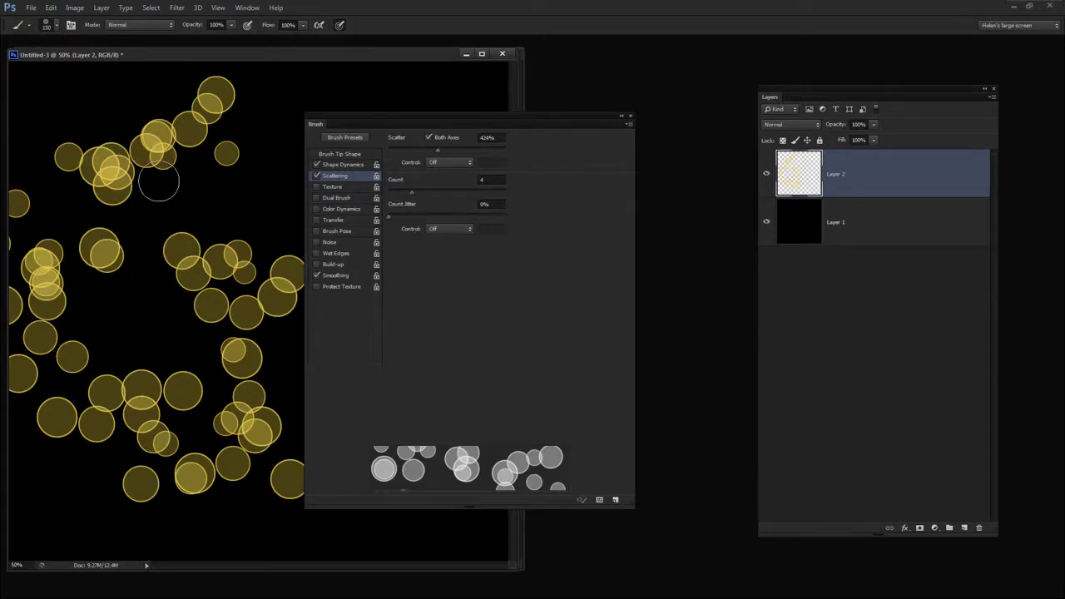
key(Delete)
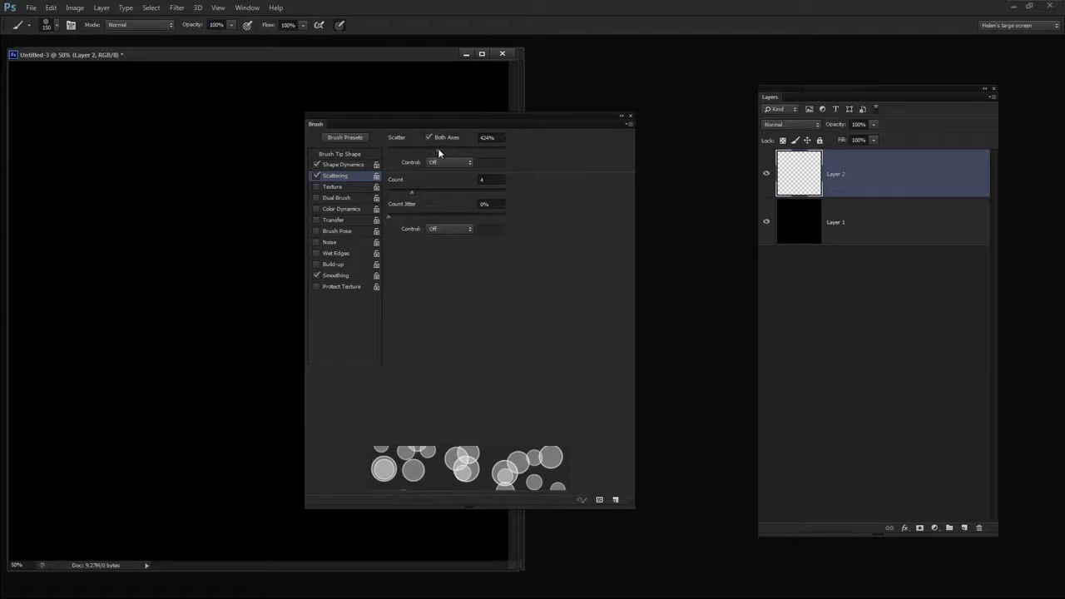
Step: Set the scatter to 443%, try a stroke with a count of 1 and set the count to 4
drag(438, 148, 432, 148)
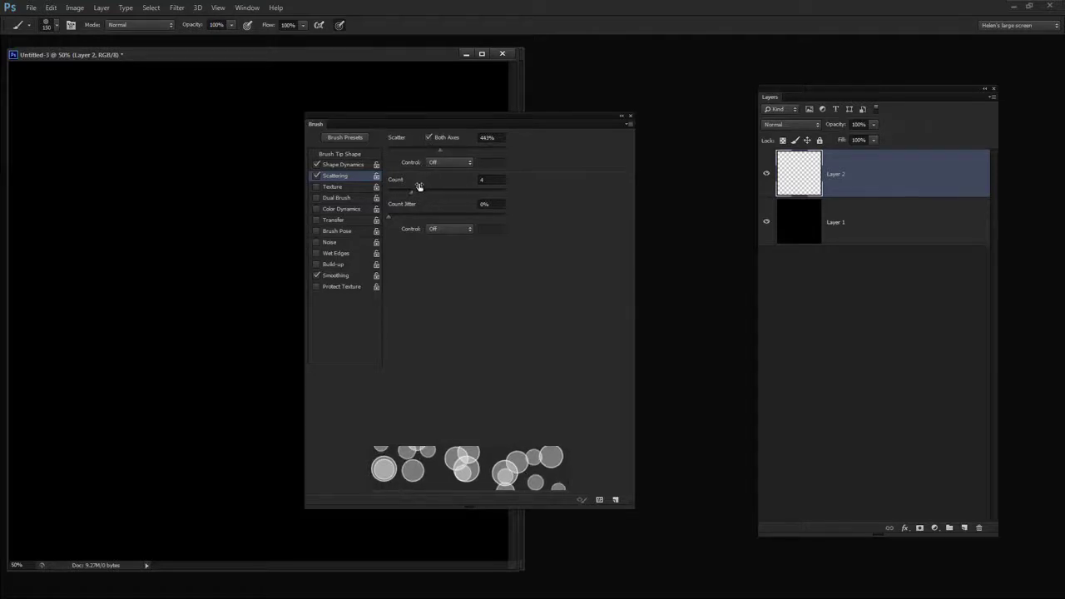
drag(410, 193, 378, 197)
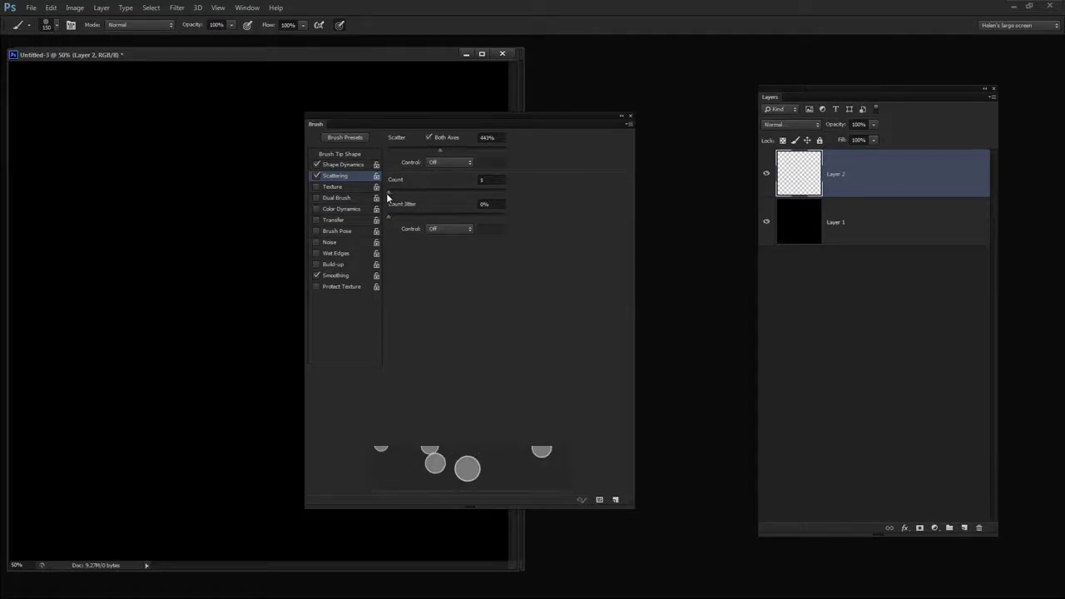
mouse_move(128, 135)
mouse_down()
mouse_move(38, 416)
mouse_move(280, 307)
mouse_up()
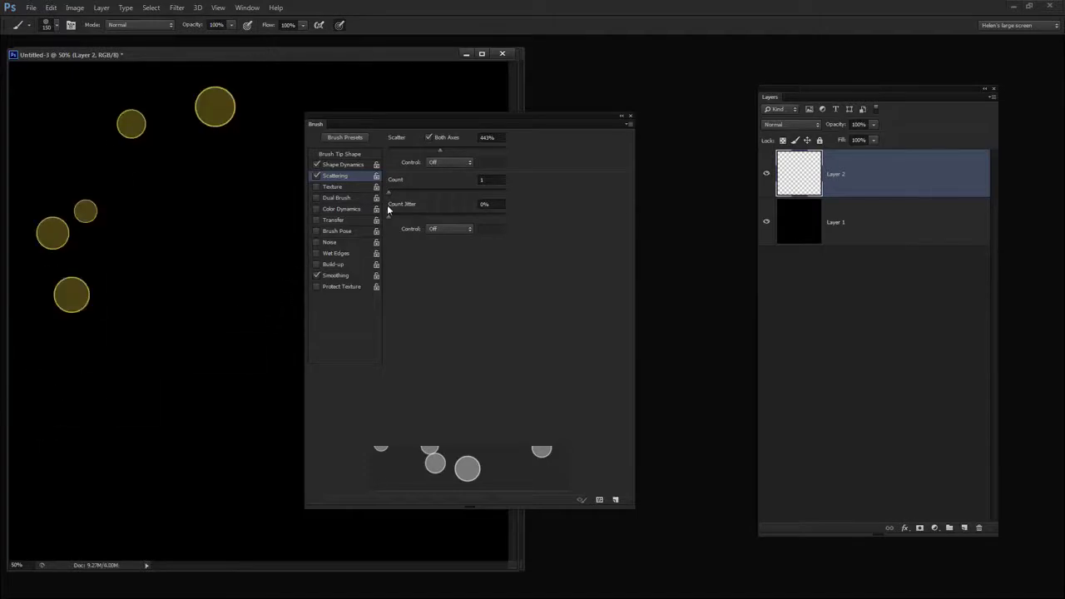
drag(388, 197, 407, 197)
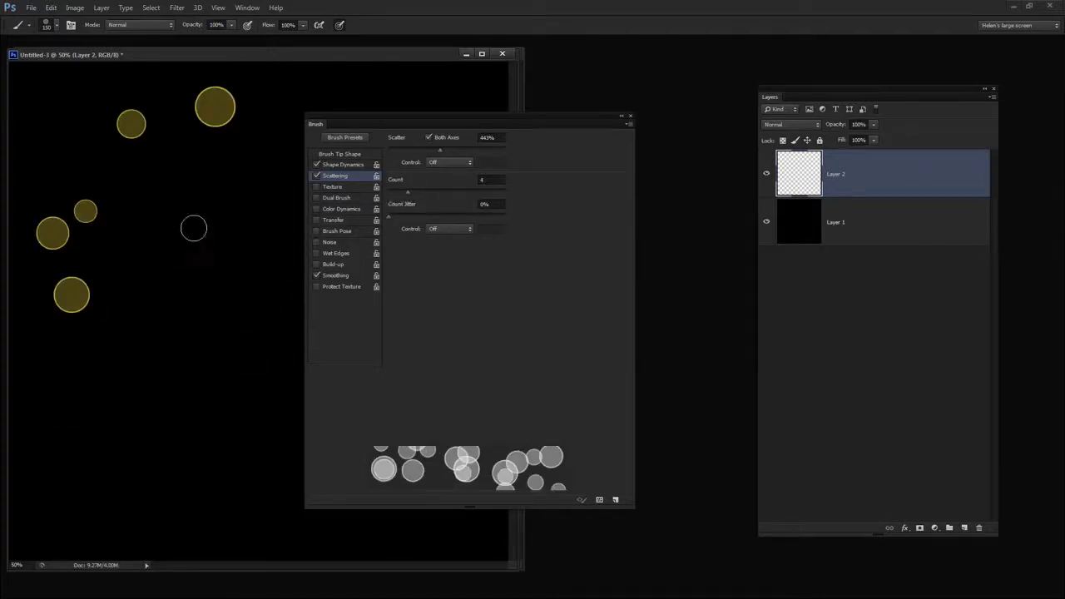
Step: Paint a test stroke down the canvas with the denser scattering and undo all test strokes
drag(194, 228, 193, 249)
drag(192, 503, 199, 506)
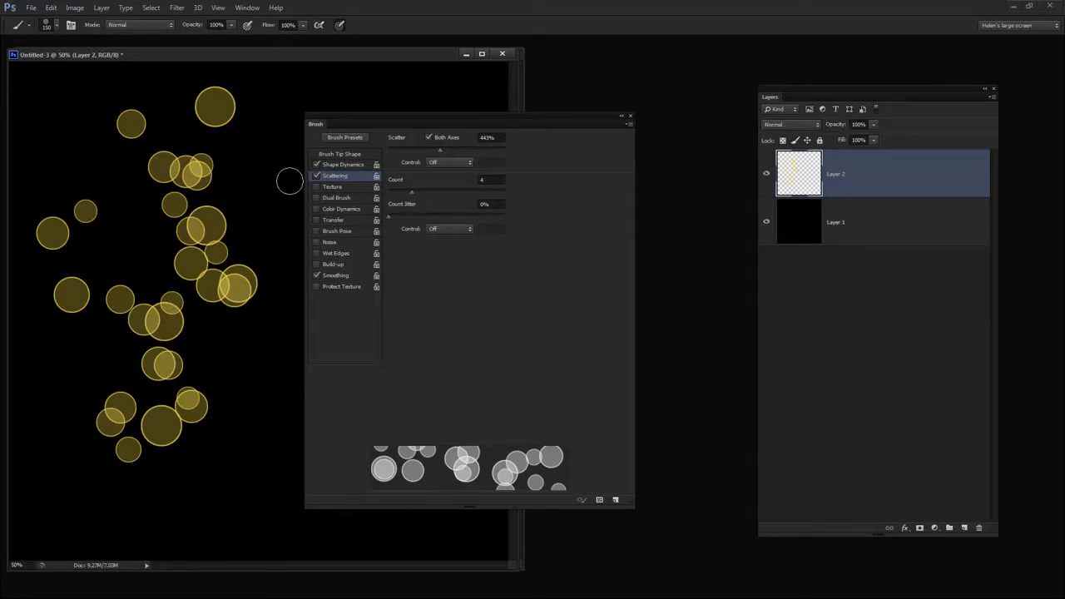
key(ctrl+z)
key(ctrl+z)
key(ctrl+alt+z)
key(ctrl+alt+z)
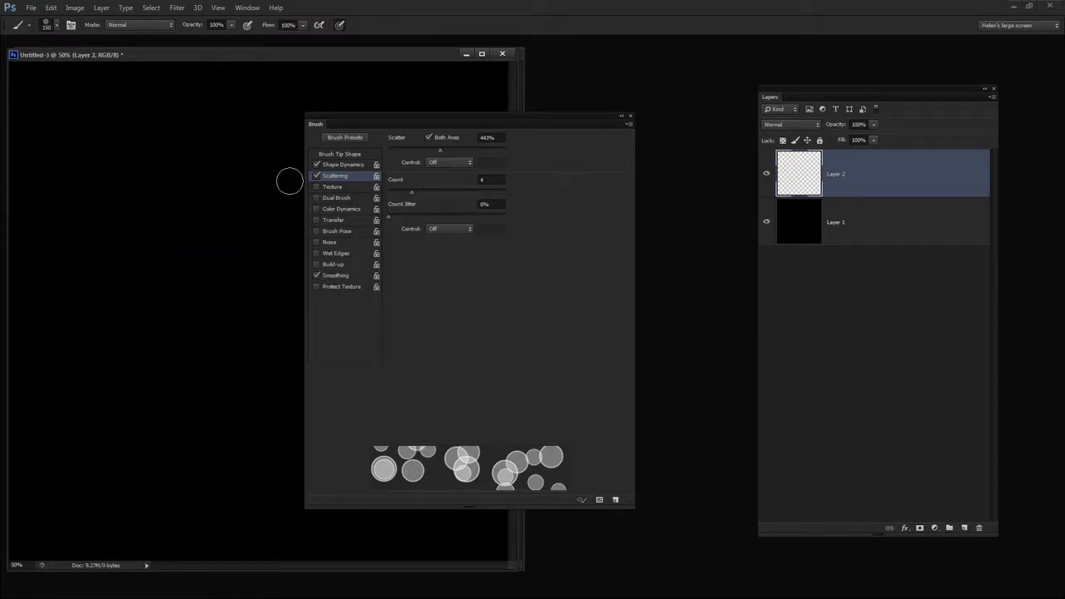
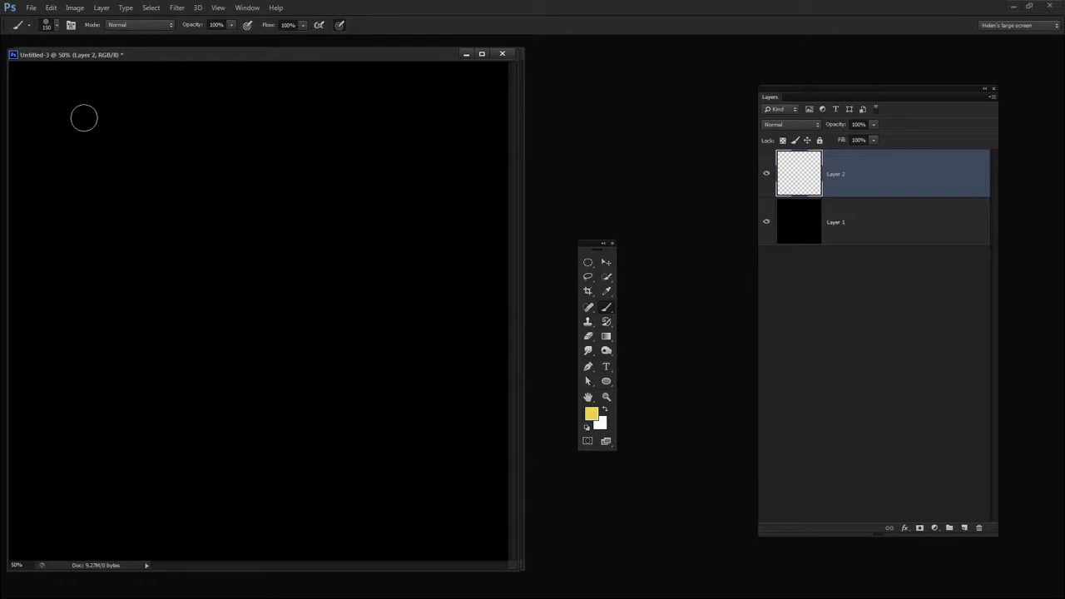
Step: Enlarge the brush to 250 px and paint scattered yellow circles across the canvas on the upper layer
key(bracketright)
key(bracketright)
mouse_move(108, 116)
mouse_down()
mouse_move(199, 195)
mouse_move(148, 475)
mouse_move(282, 183)
mouse_move(375, 488)
mouse_move(368, 468)
mouse_up()
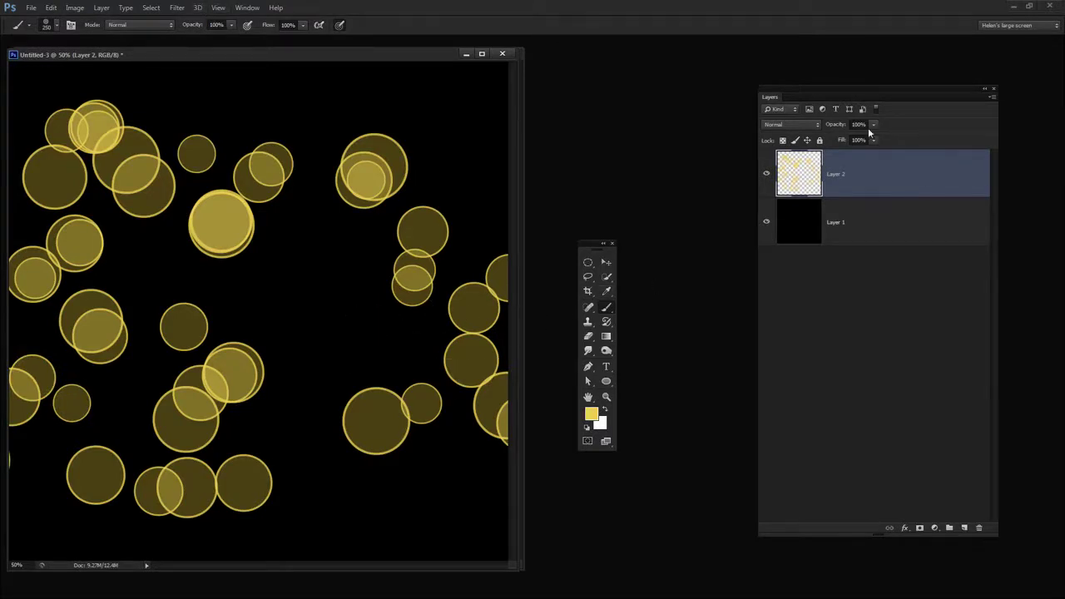
Step: Reduce the opacity of the yellow circles layer and add a new layer above it
drag(845, 124, 826, 126)
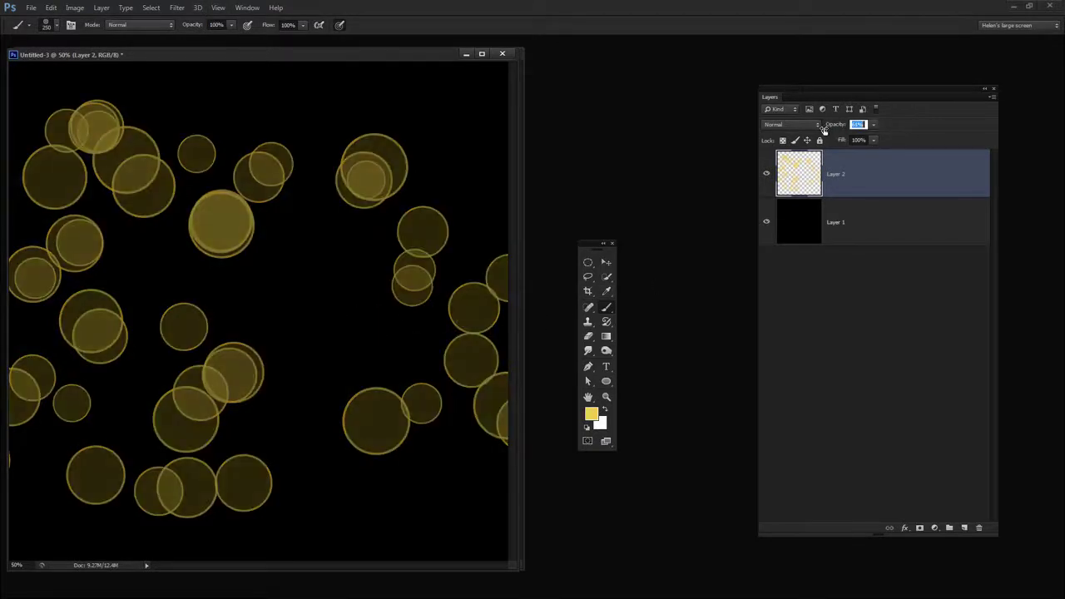
click(964, 527)
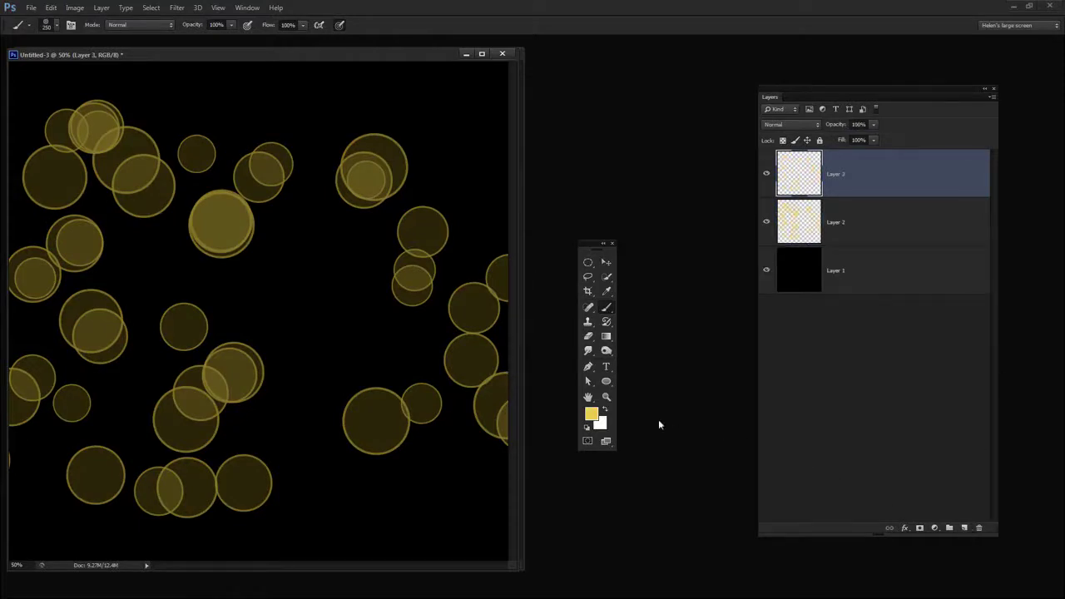
Step: Set the foreground colour to pink (f3a4cd) and paint scattered bokeh circles across the canvas on the new layer
click(591, 414)
click(502, 397)
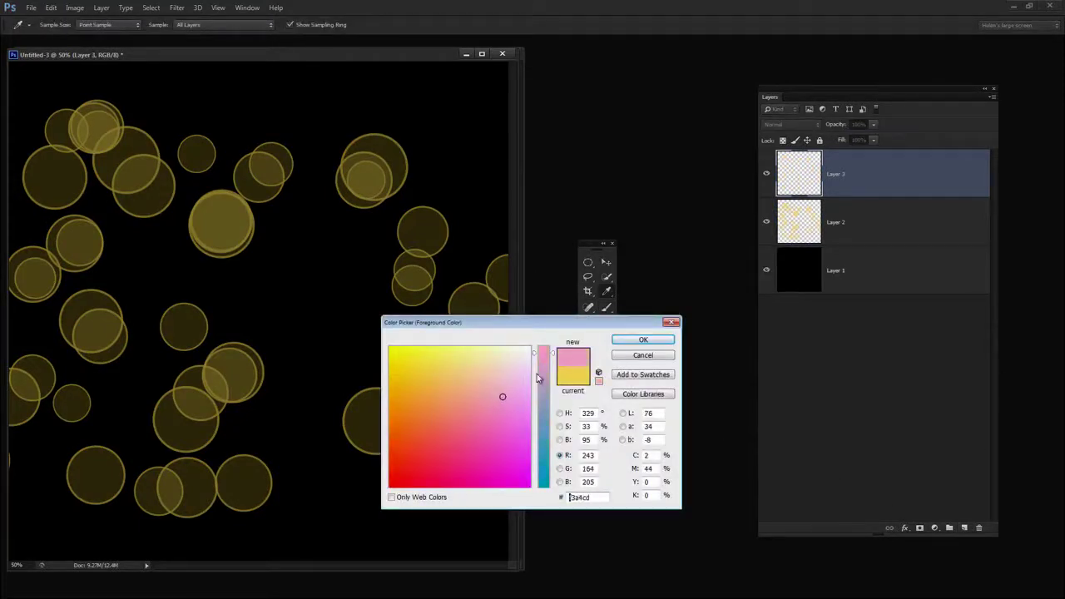
click(641, 339)
key(b)
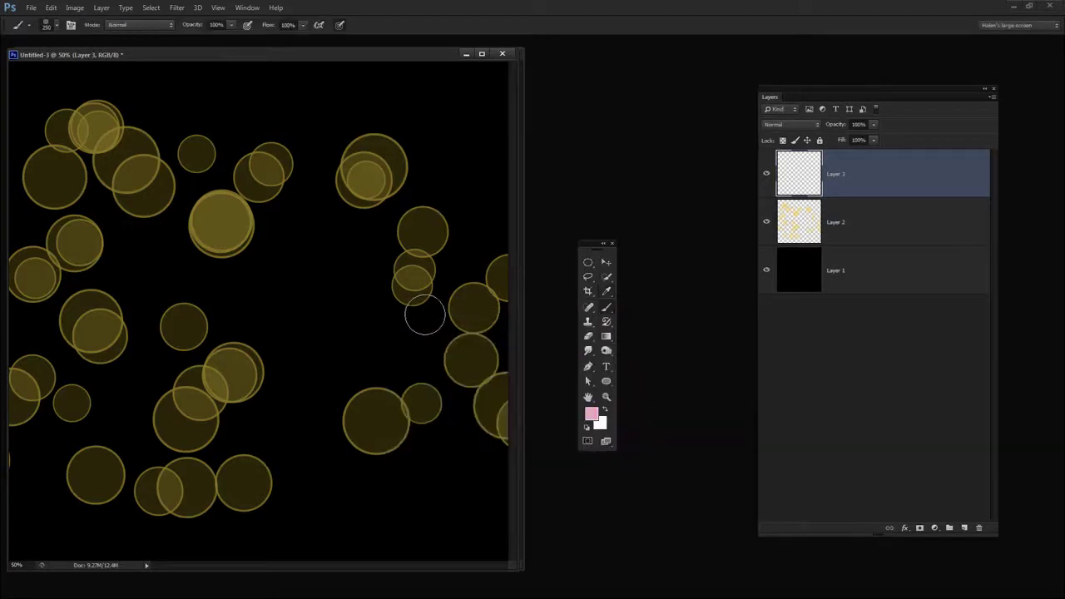
mouse_move(423, 309)
mouse_down()
mouse_move(86, 101)
mouse_move(66, 463)
mouse_move(347, 582)
mouse_move(335, 403)
mouse_move(49, 502)
mouse_move(126, 518)
mouse_move(263, 458)
mouse_move(312, 483)
mouse_move(253, 292)
mouse_move(514, 590)
mouse_move(645, 364)
mouse_up()
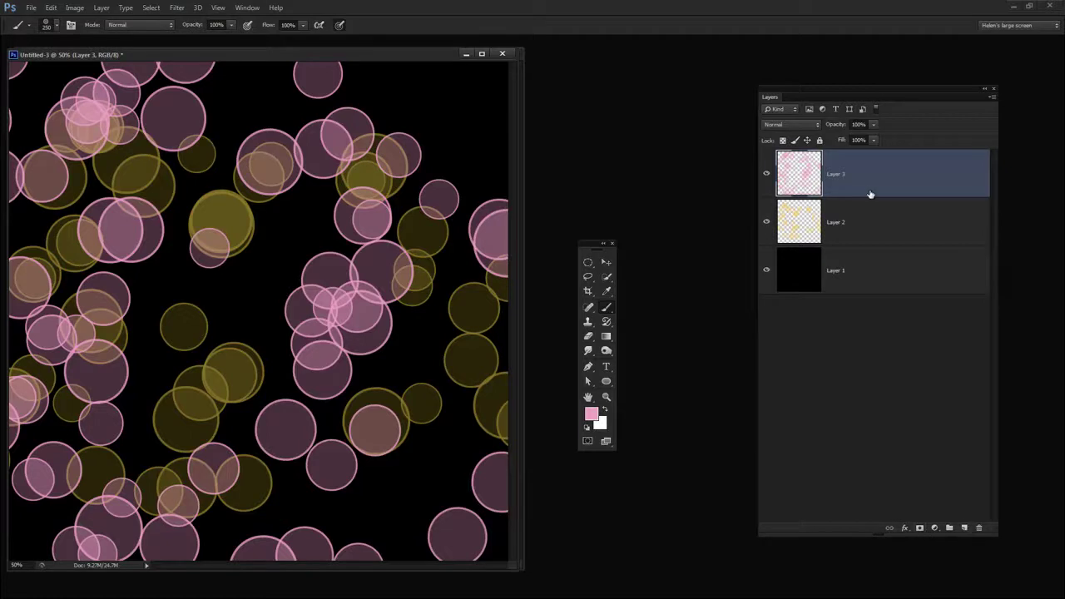
Step: Lower the pink circles layer's opacity to 81% and add another new layer above it
mouse_move(842, 133)
mouse_down()
mouse_move(822, 126)
mouse_move(838, 126)
mouse_up()
click(963, 528)
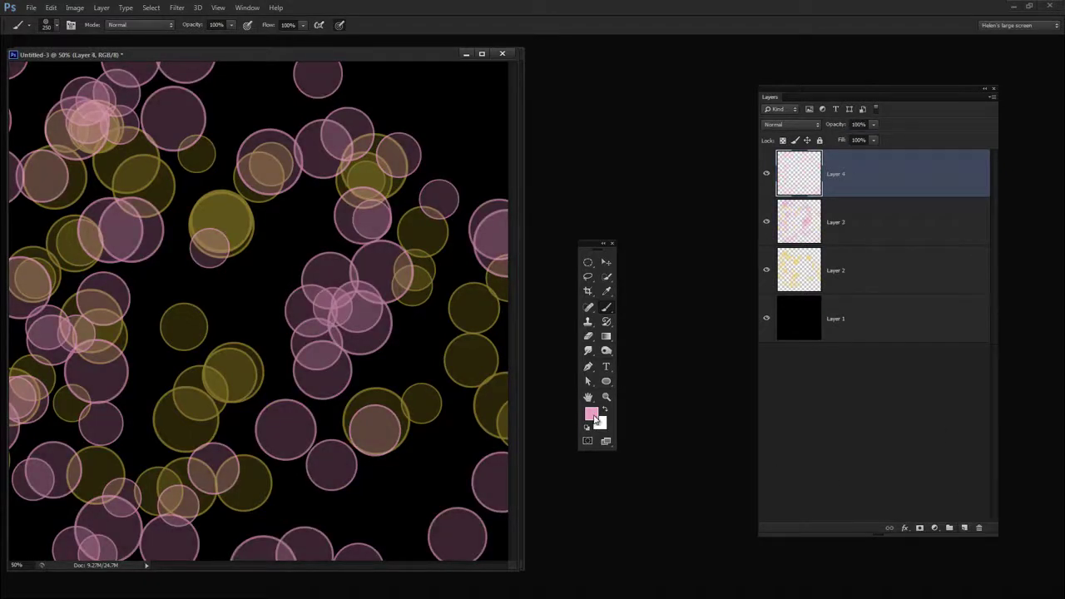
Step: Set the foreground colour to teal (4f8e9d) and paint scattered bokeh circles across the canvas on Layer 4
click(593, 416)
click(541, 449)
drag(499, 396, 476, 408)
click(642, 340)
mouse_move(267, 95)
mouse_down()
mouse_move(358, 133)
mouse_move(138, 342)
mouse_move(204, 516)
mouse_move(428, 583)
mouse_move(449, 499)
mouse_move(162, 281)
mouse_move(784, 325)
mouse_up()
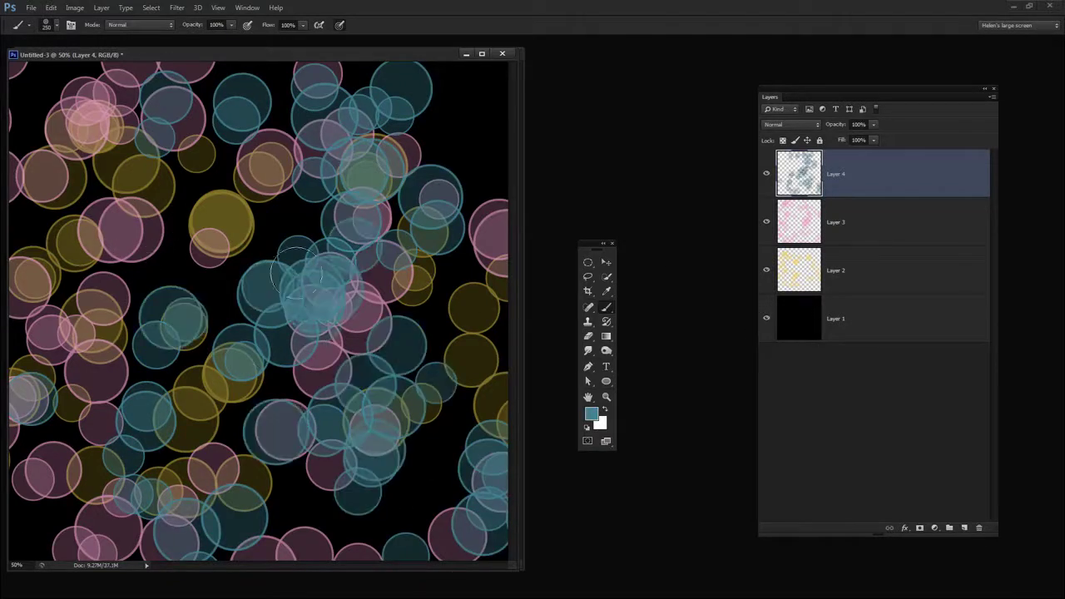
click(100, 225)
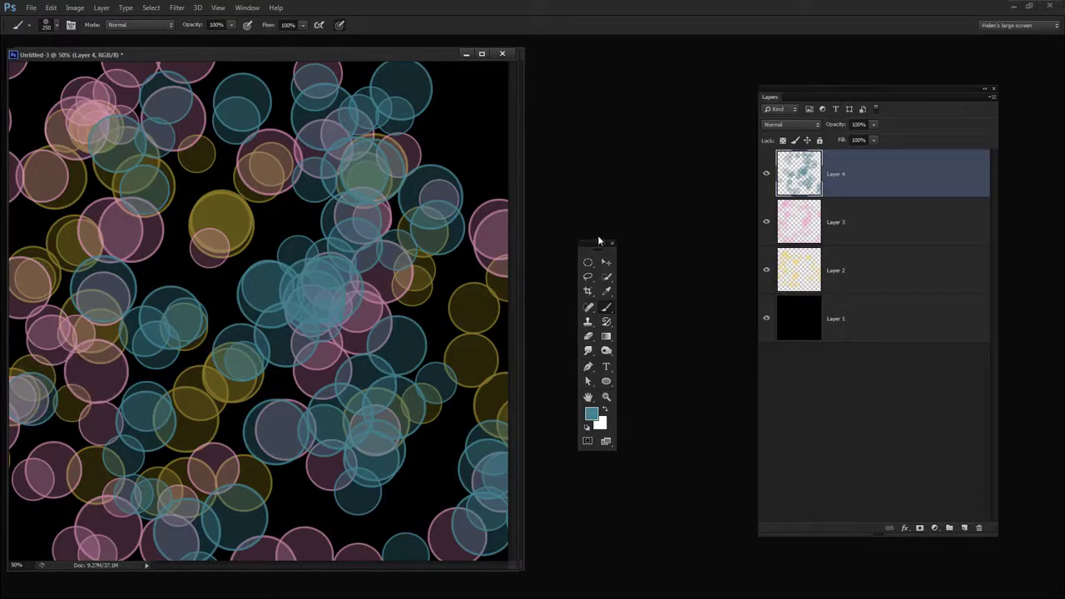
Step: Set the blend mode of the teal circles layer and the pink circles layer to Screen
click(791, 125)
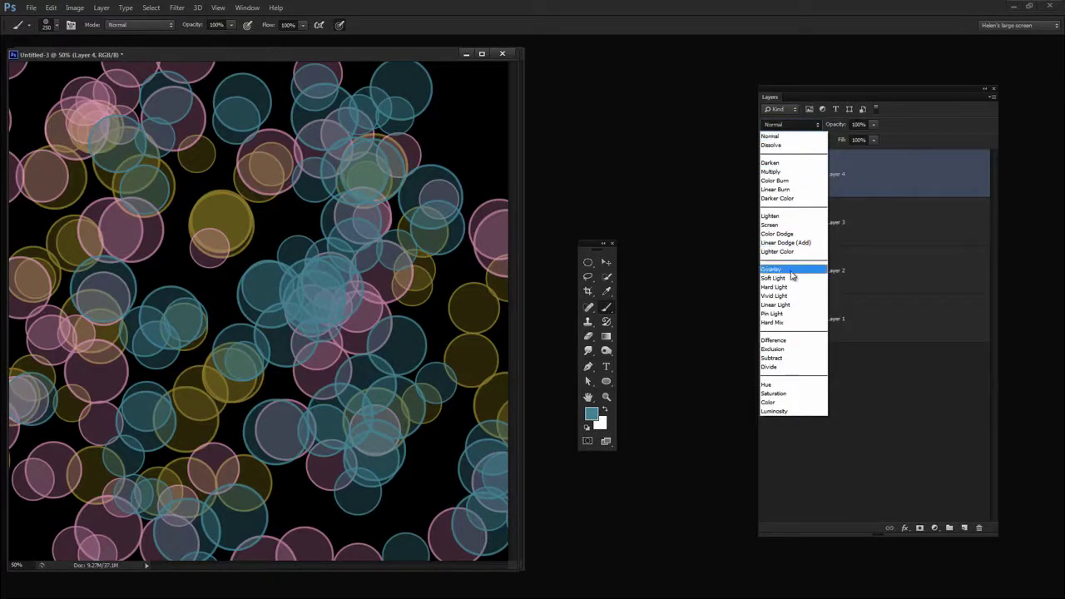
click(773, 226)
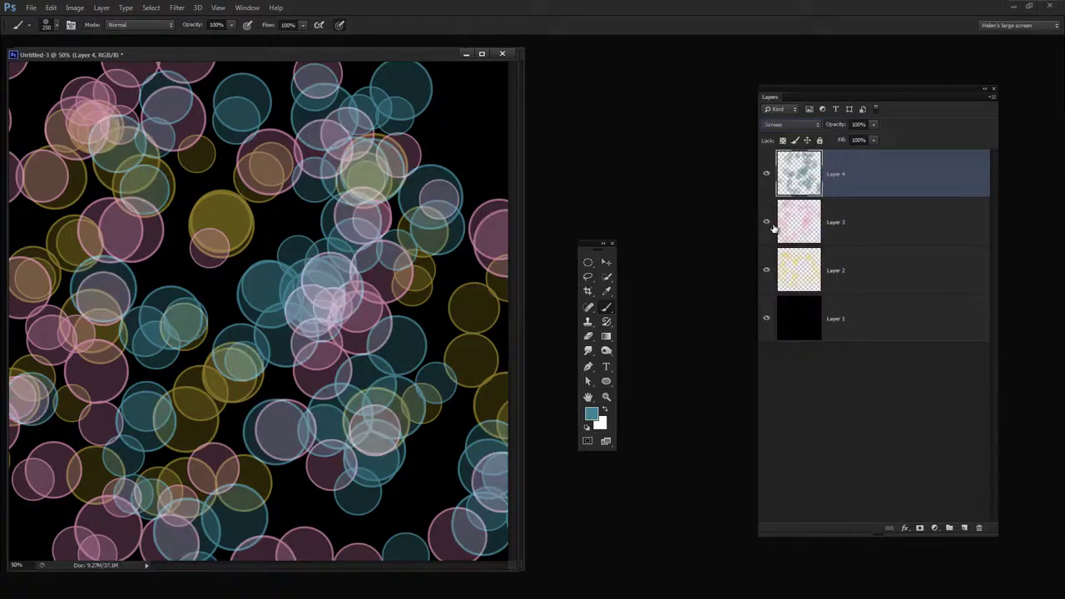
click(790, 124)
click(849, 217)
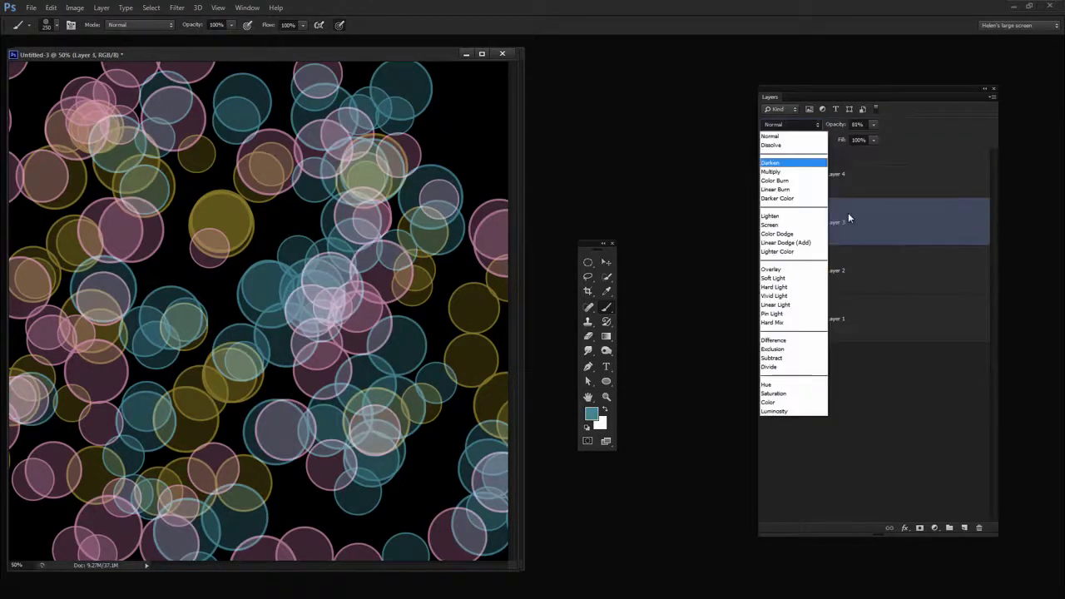
click(797, 125)
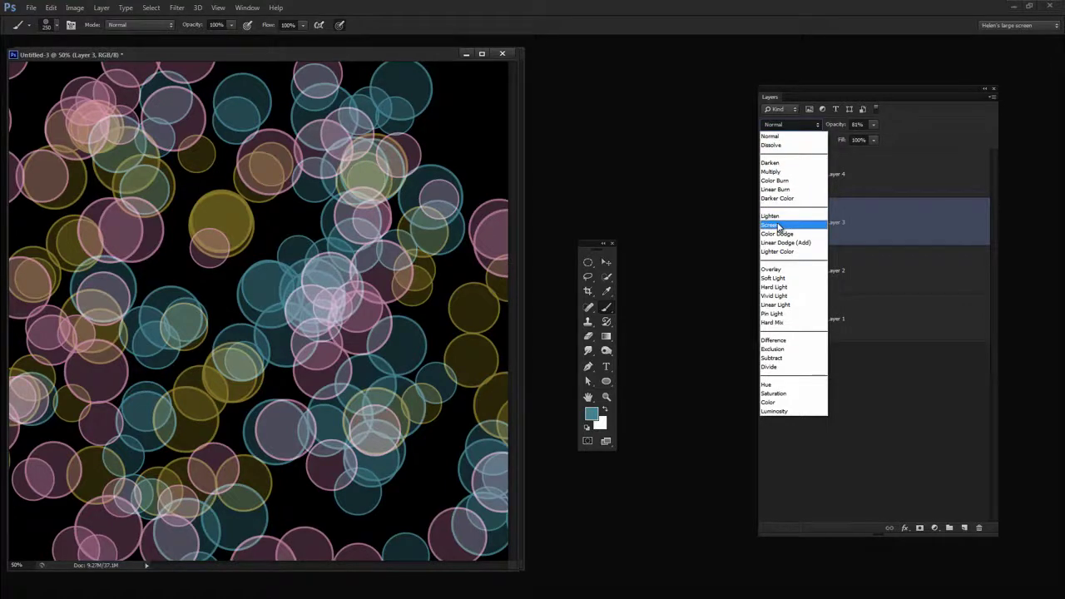
click(778, 226)
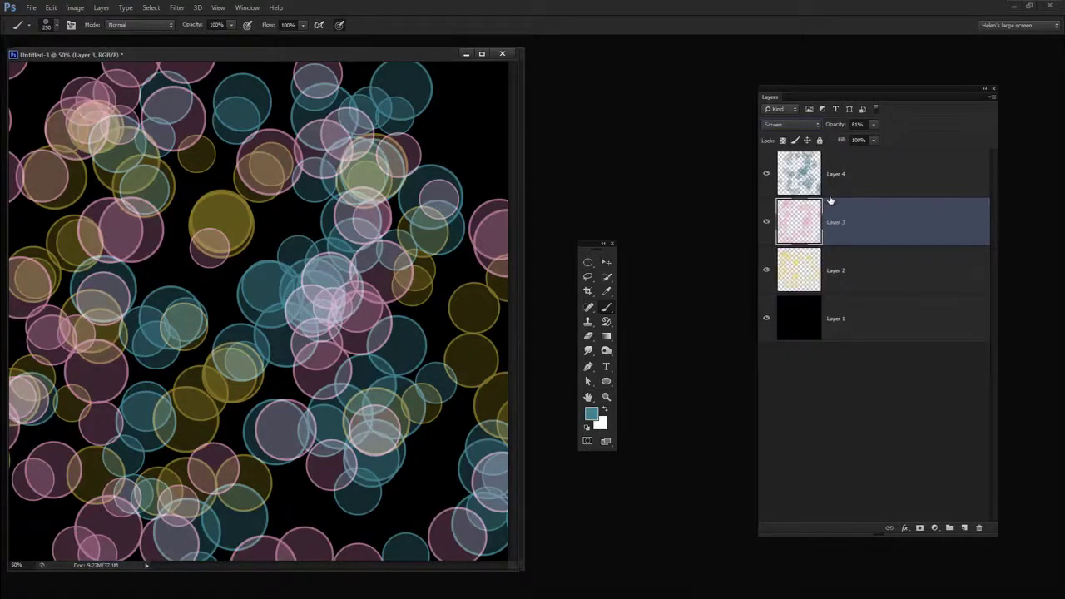
Step: Add a new layer above the teal circles layer and set its blend mode to Screen
click(845, 264)
click(846, 231)
click(839, 174)
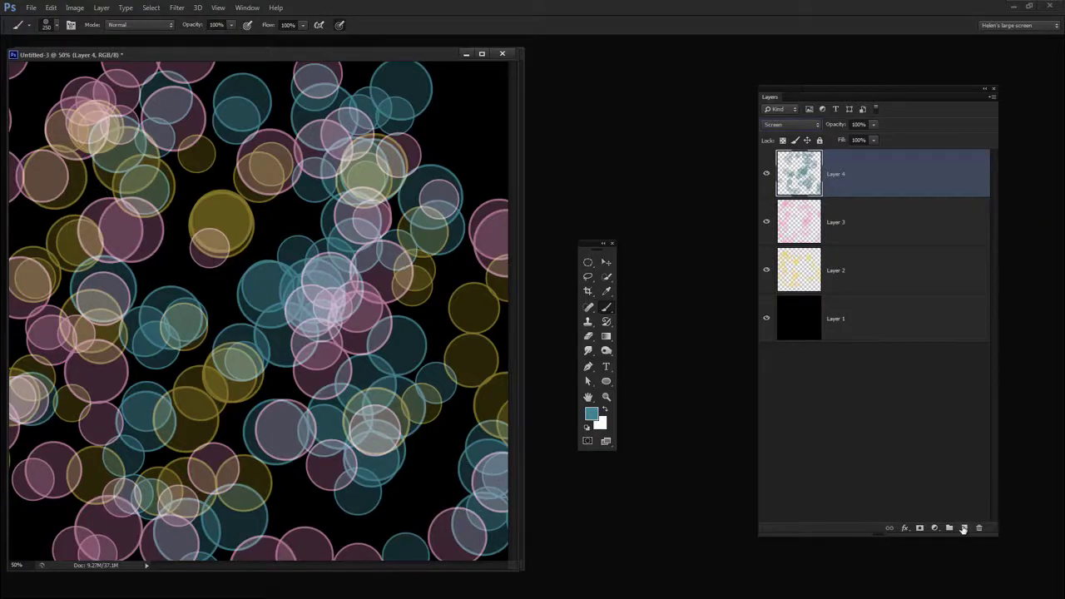
click(964, 527)
click(792, 124)
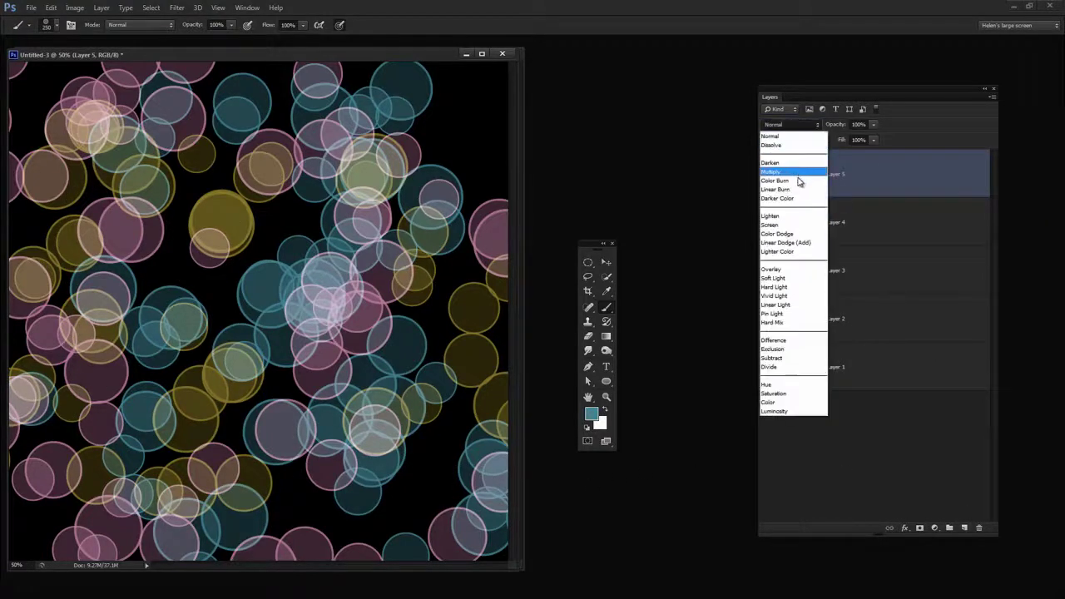
click(791, 227)
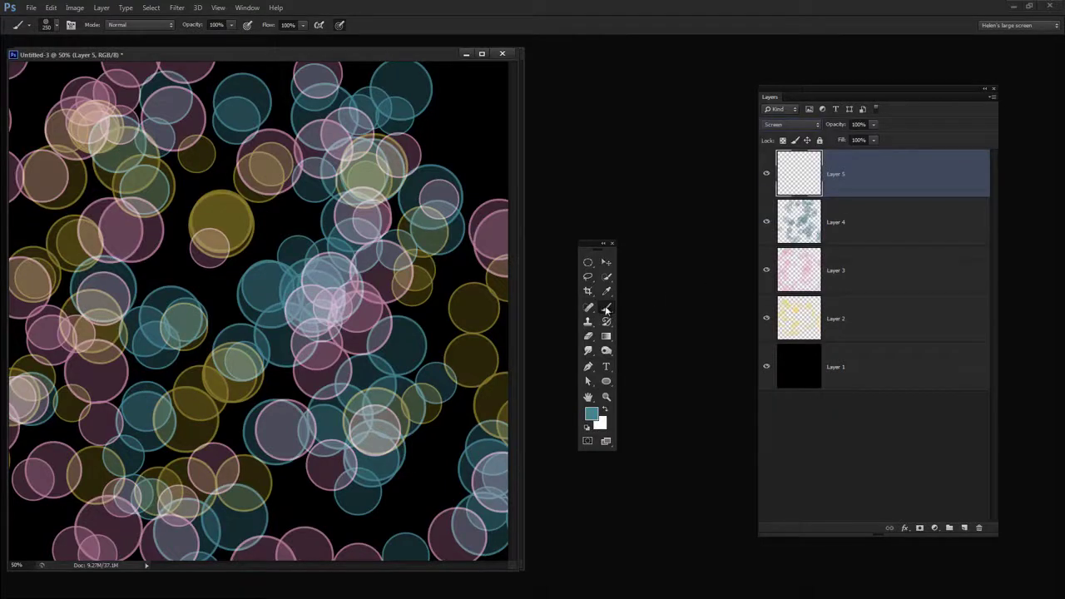
Step: Change the foreground colour to a muted green for the brush
click(590, 414)
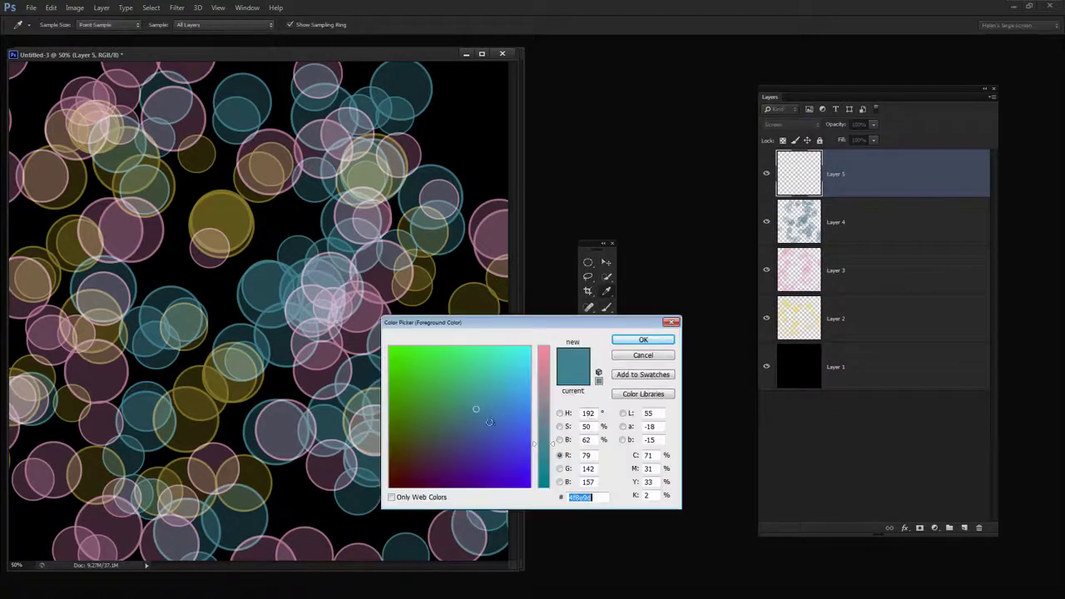
mouse_move(436, 393)
mouse_down()
mouse_move(419, 422)
mouse_move(435, 401)
mouse_up()
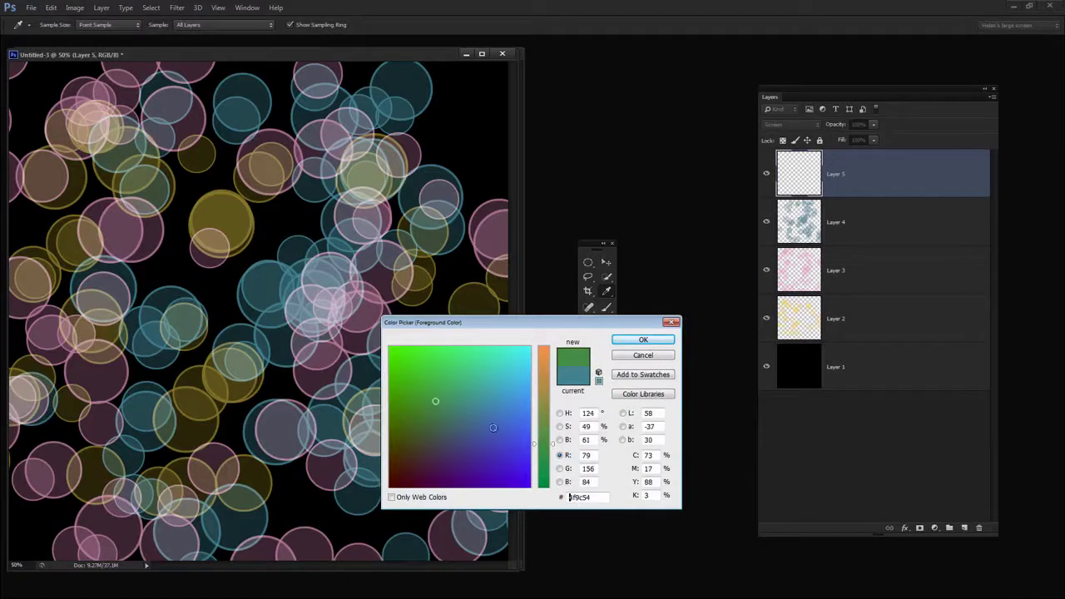
mouse_move(547, 416)
mouse_down()
mouse_move(545, 438)
mouse_move(545, 421)
mouse_up()
click(642, 344)
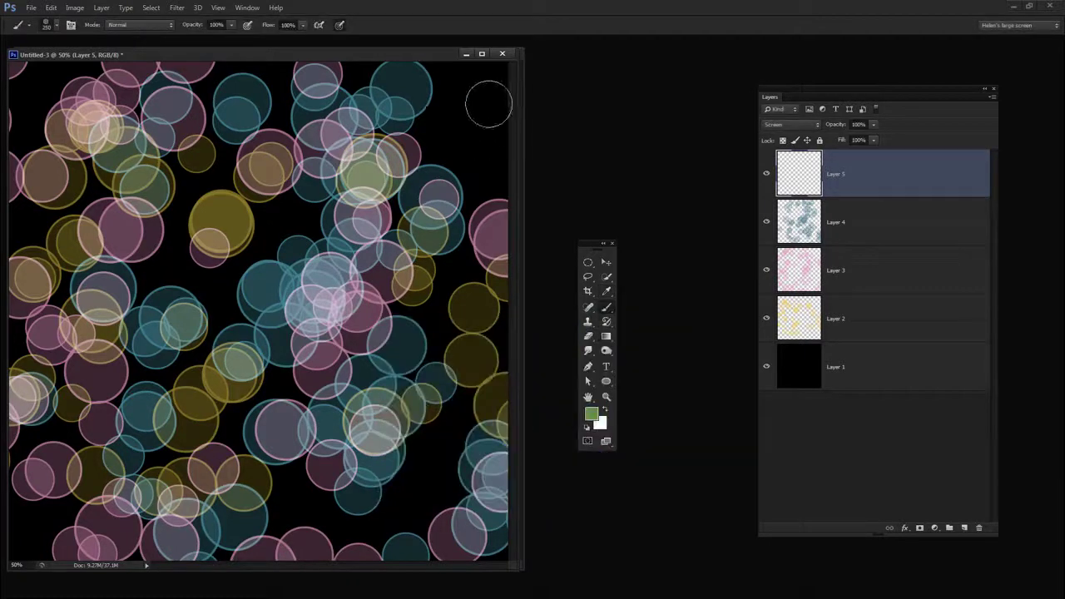
Step: Paint scattered green bokeh circles across the canvas on Layer 5 and move the document window to uncover the other image
mouse_move(487, 102)
mouse_down()
mouse_move(391, 258)
mouse_move(174, 225)
mouse_up()
mouse_move(344, 552)
mouse_down()
mouse_move(400, 547)
mouse_move(403, 474)
mouse_move(123, 504)
mouse_move(58, 390)
mouse_move(79, 87)
mouse_move(200, 166)
mouse_up()
mouse_move(378, 432)
mouse_down()
mouse_move(350, 233)
mouse_move(441, 408)
mouse_up()
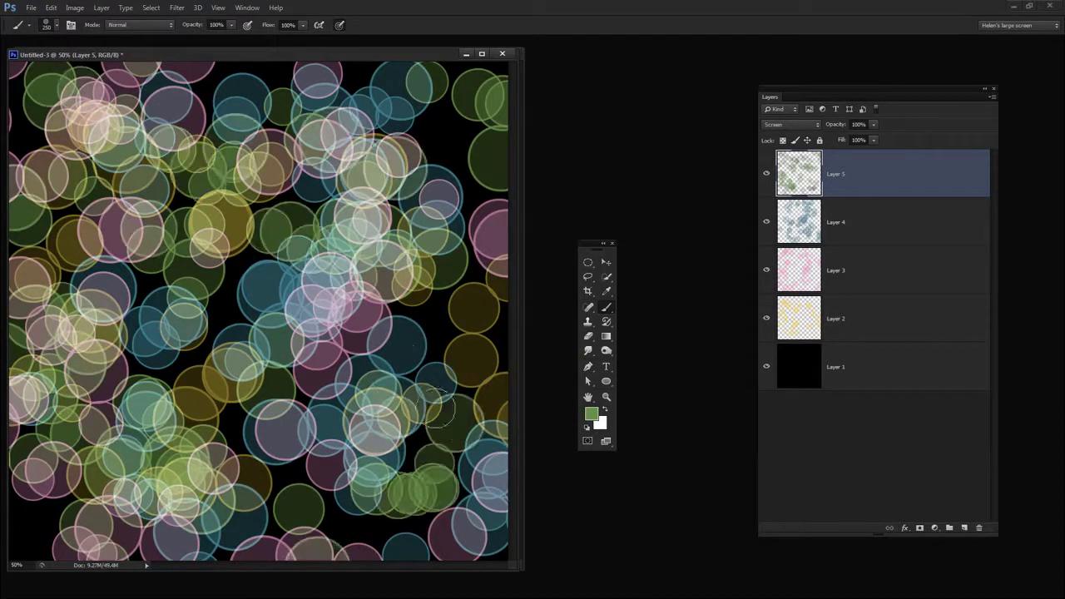
drag(235, 296, 409, 526)
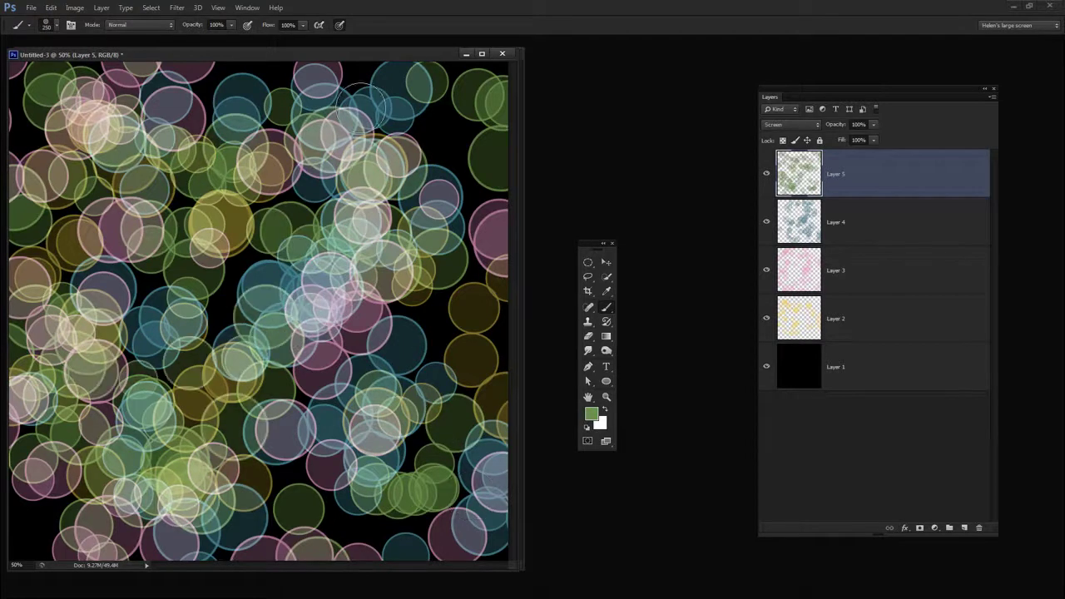
mouse_move(312, 56)
mouse_down()
mouse_move(366, 43)
mouse_move(396, 53)
mouse_up()
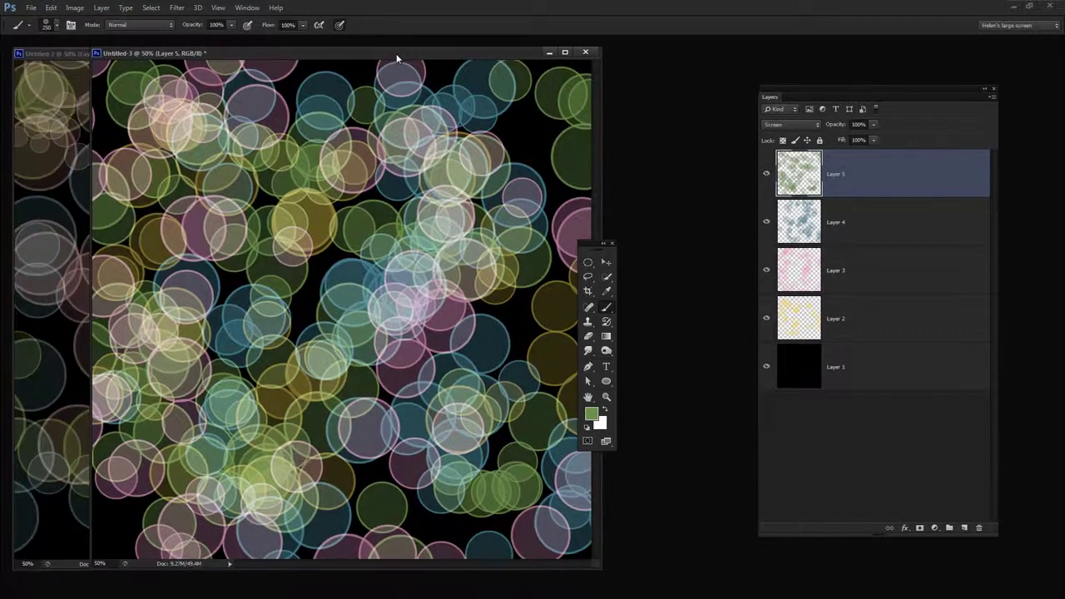